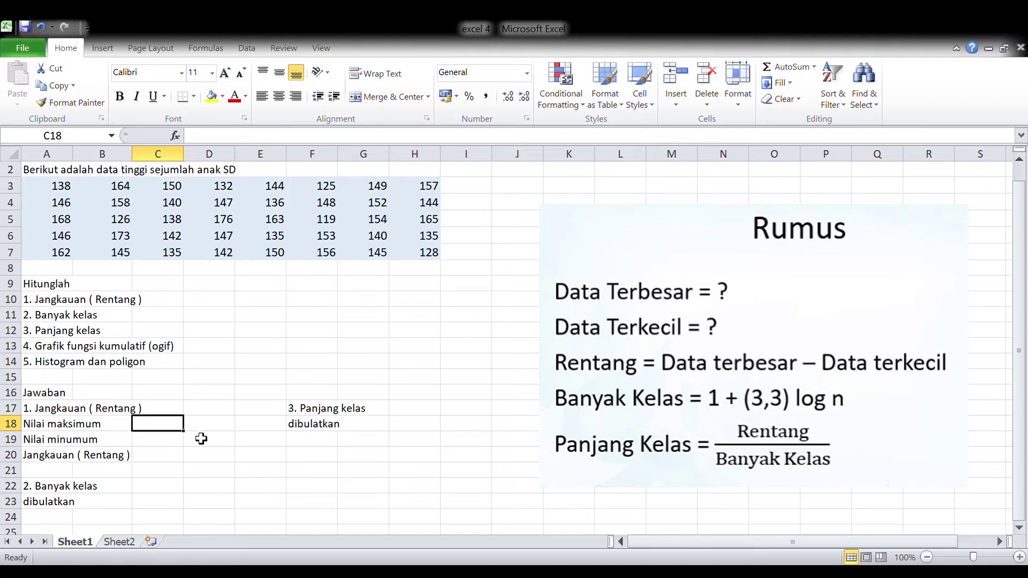
- Calculate the maximum height in C18 with the formula =MAX(A3:H7)
text(=MAX()
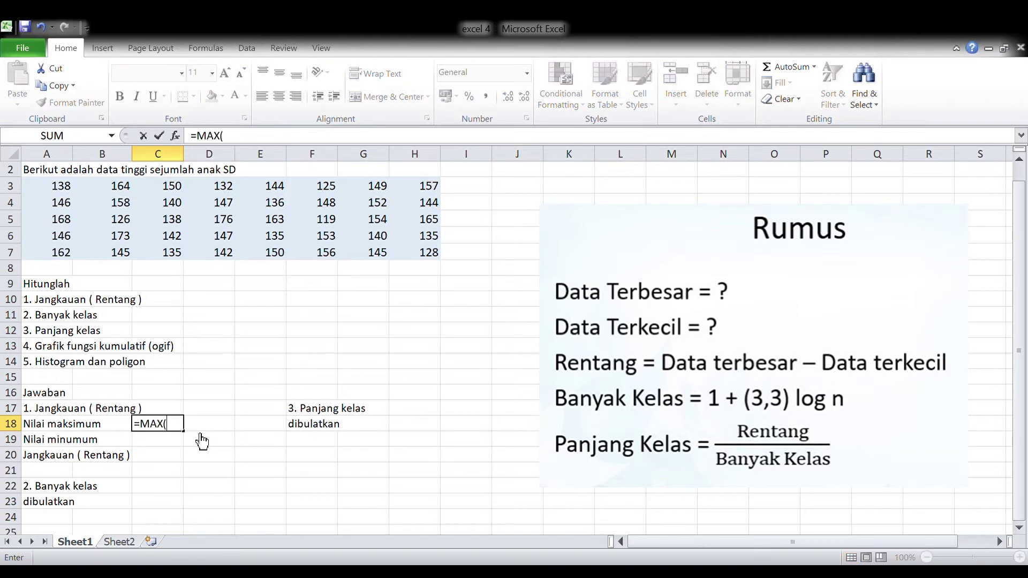
drag(63, 194, 406, 265)
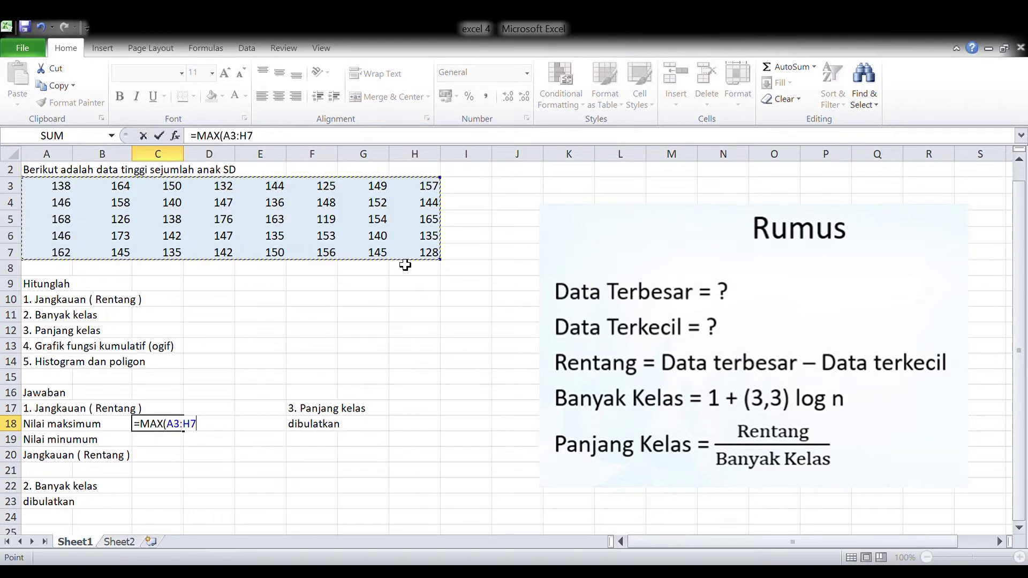
text())
key(Return)
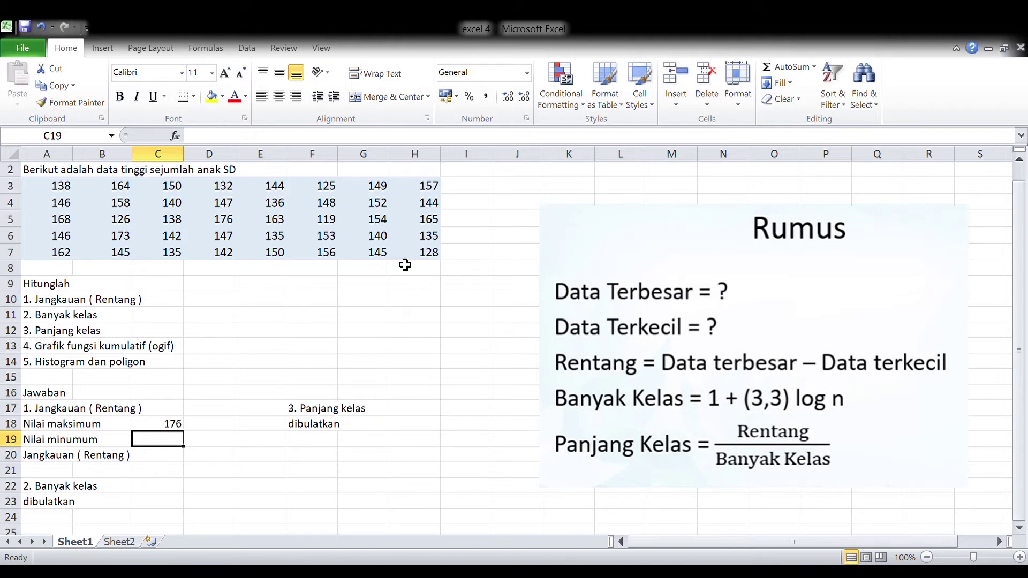
- Calculate the minimum height in C19 with the formula =MIN(A3:H7)
text(=MIN()
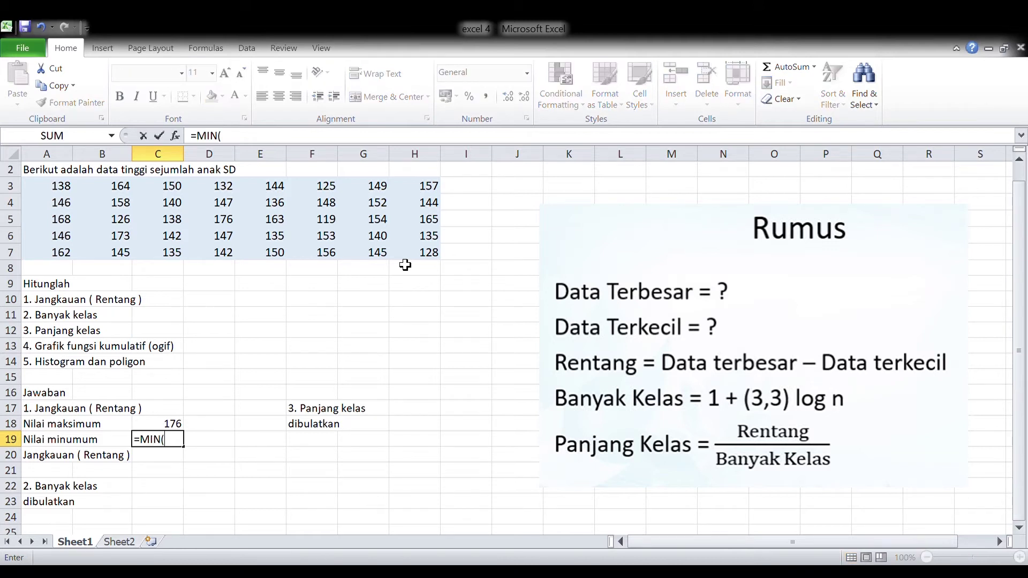
click(71, 189)
drag(71, 188, 407, 255)
text())
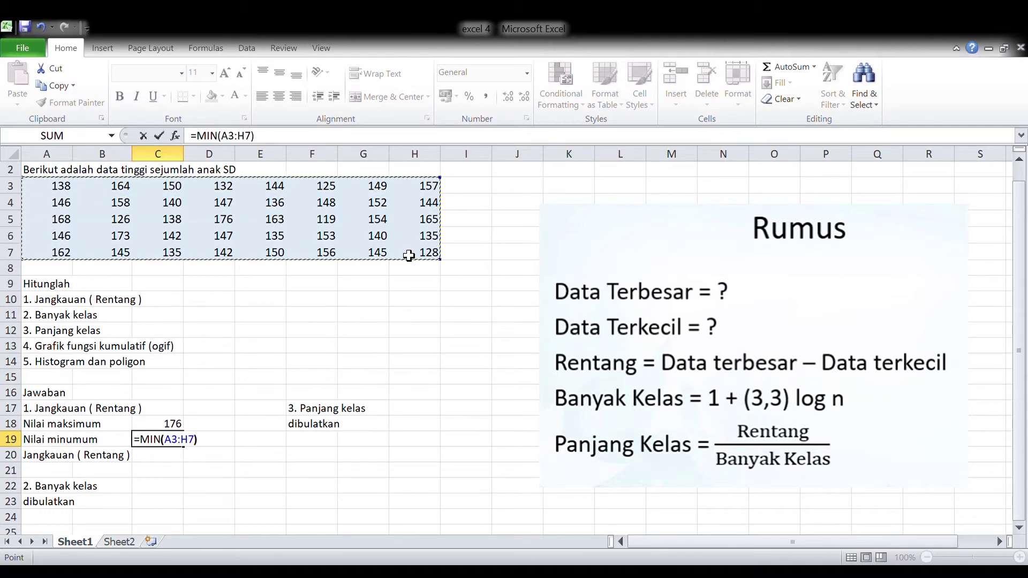
key(Return)
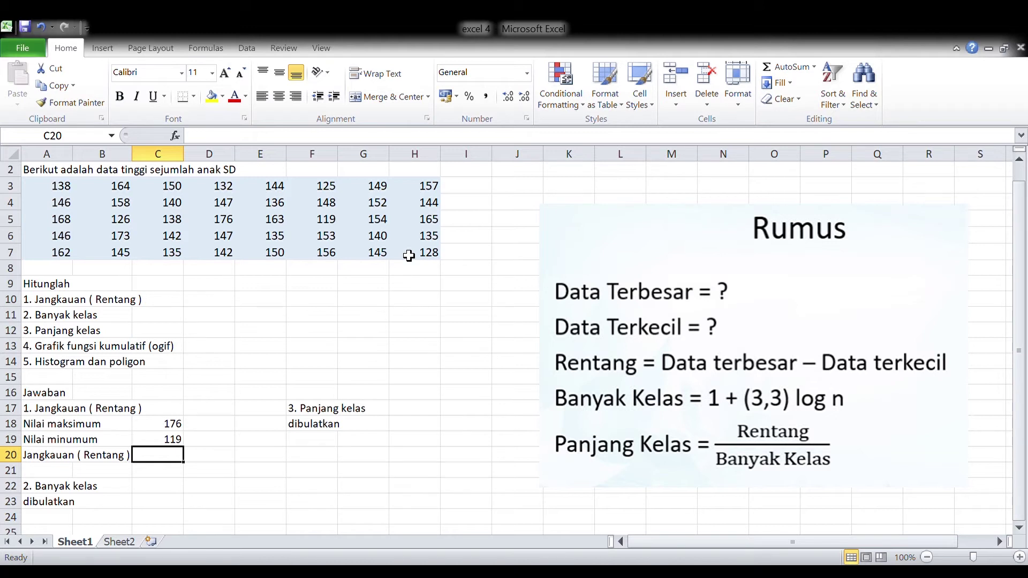
- Calculate the range (Jangkauan) in C20 by subtracting the minimum from the maximum with =(C18-C19)
text(=()
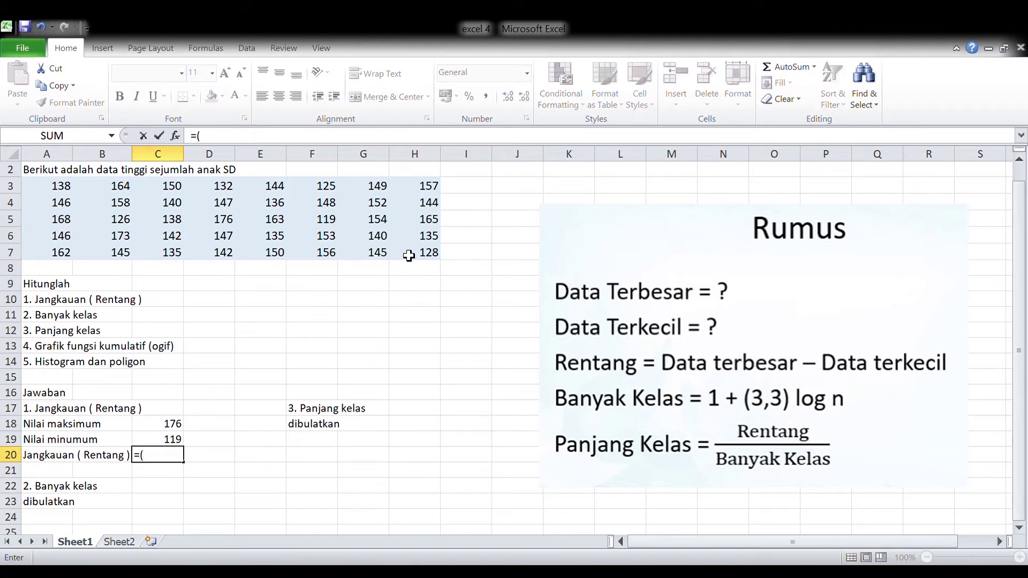
click(173, 425)
text(-)
click(172, 442)
text())
key(Return)
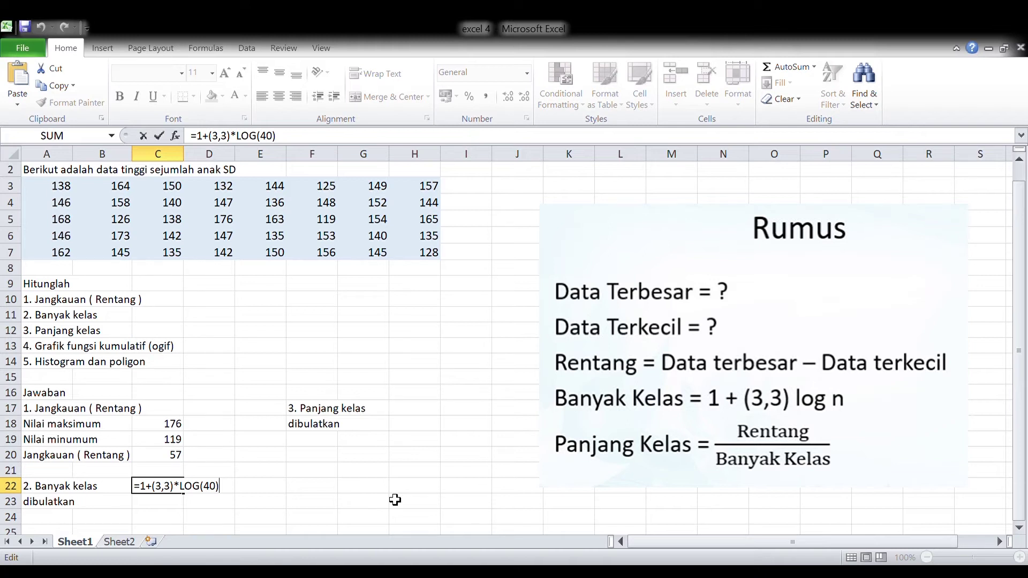
- Calculate the number of classes in C22 with =1+(3,3)*LOG(40) and round it up in C23 with =ROUNDUP(C22;0)
key(Return)
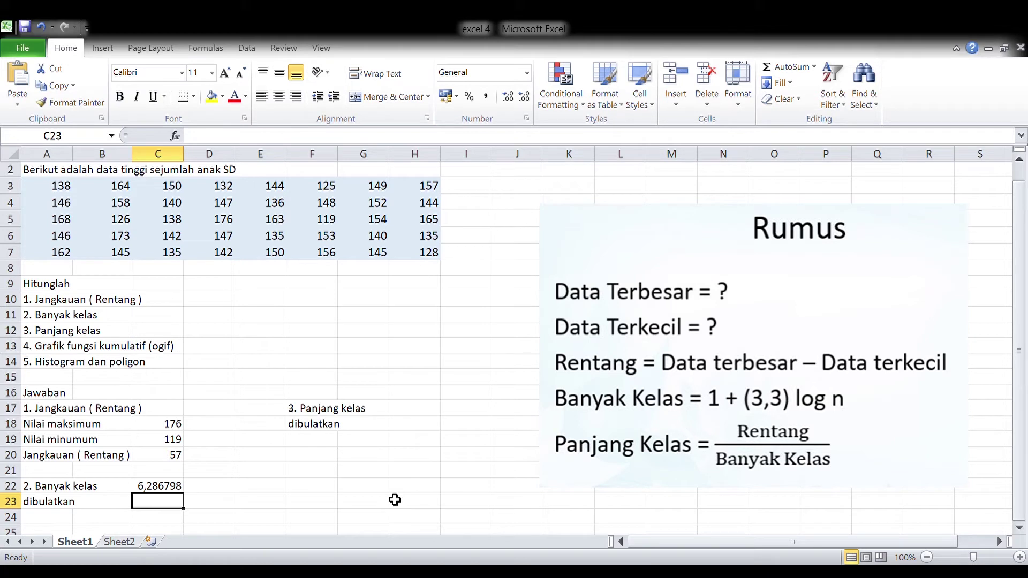
text(=ROUND)
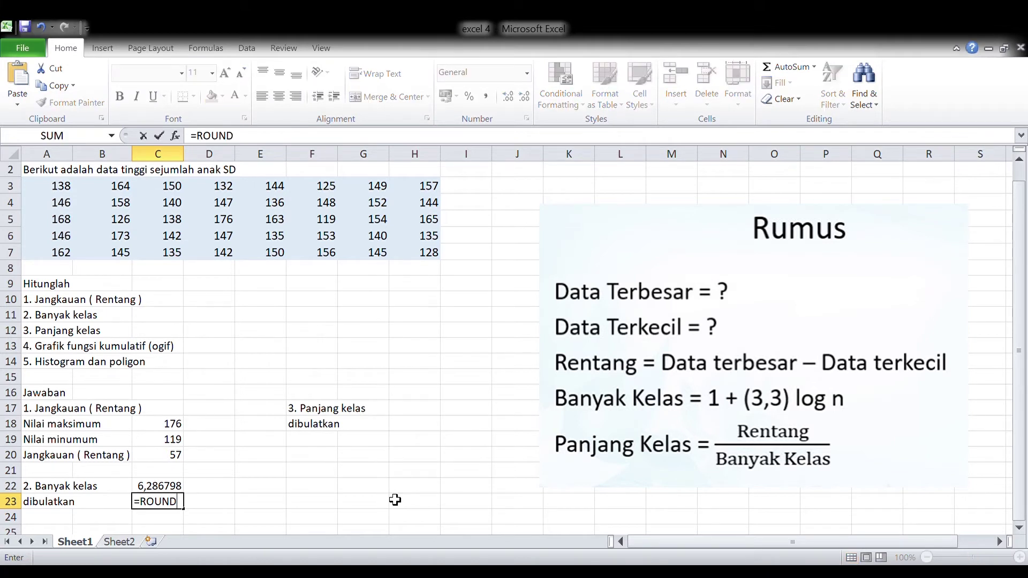
text(UP()
click(165, 488)
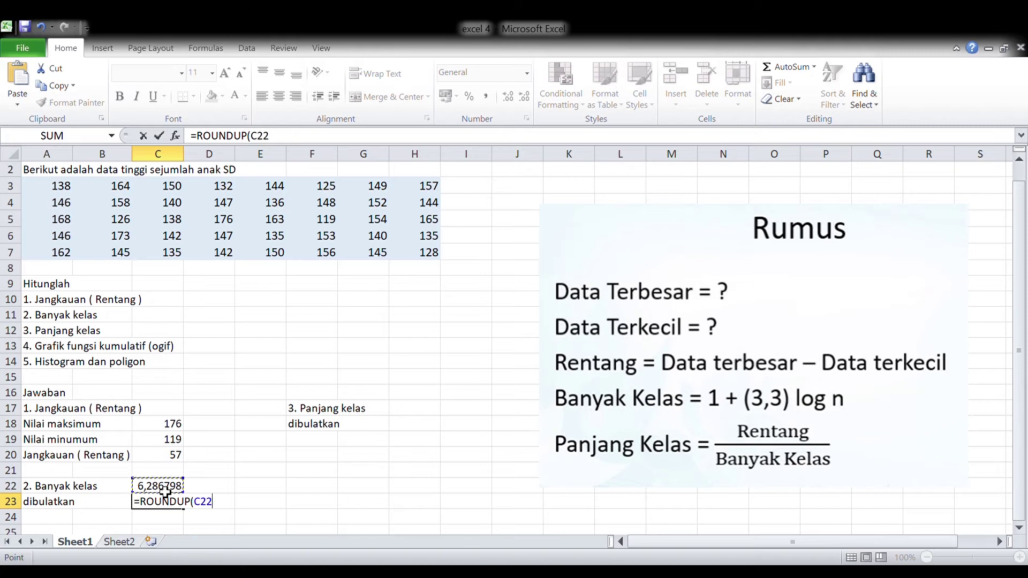
text(;0))
key(Return)
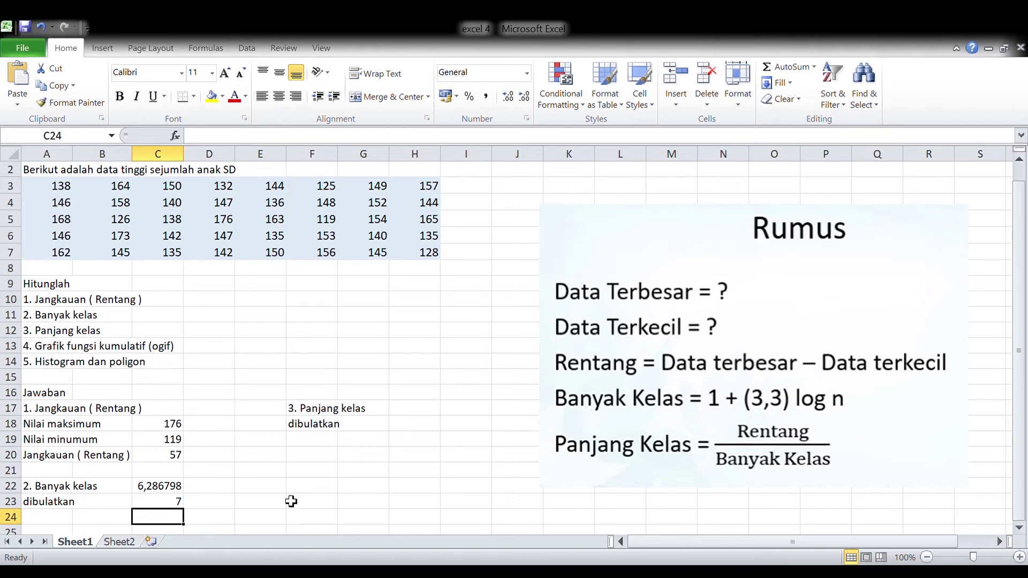
- Calculate the class length (Panjang kelas) in H17 with the formula =(C20/C23)
click(415, 408)
text(=(C20/C23))
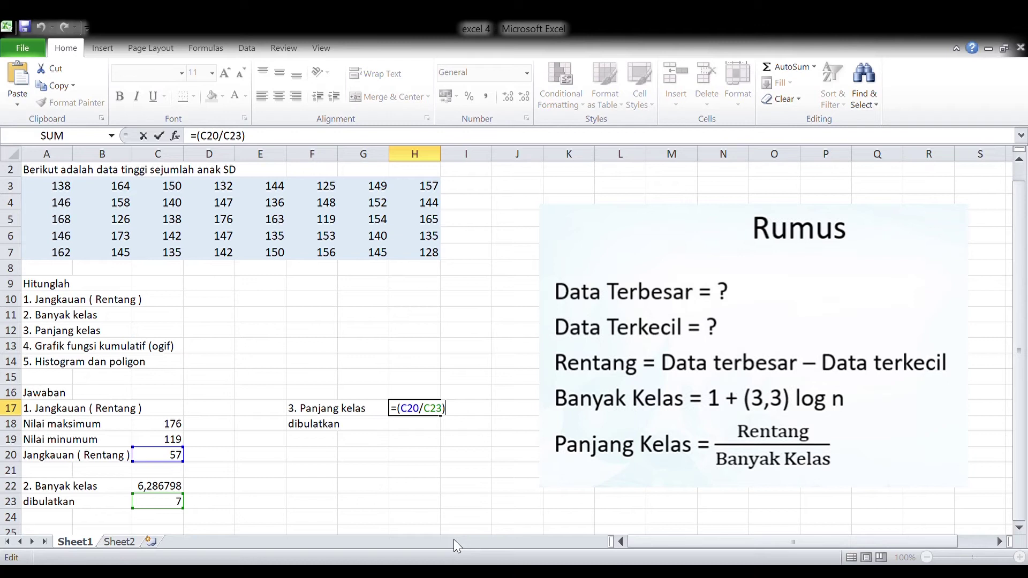
key(Return)
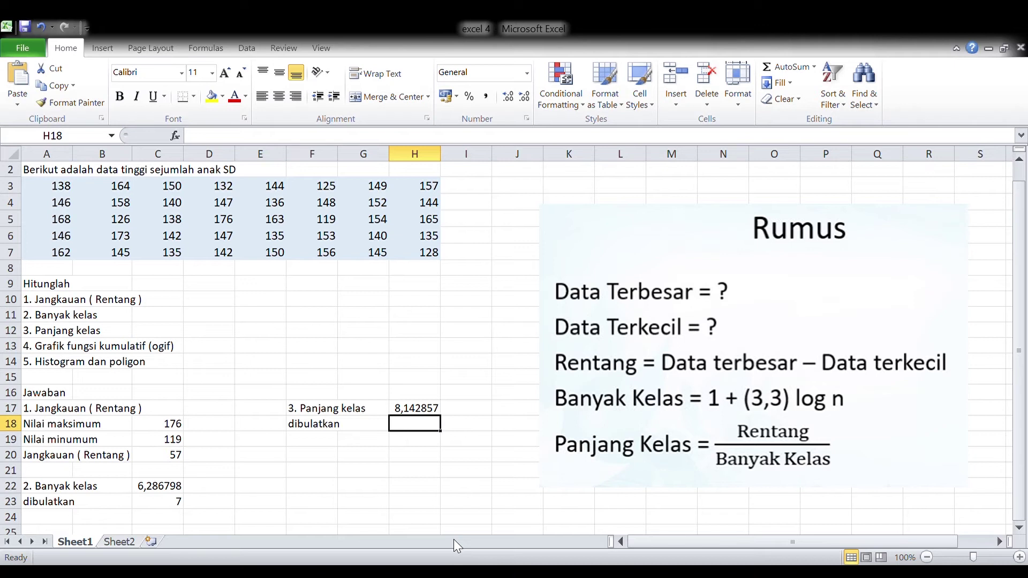
- Round the class length up to a whole number in H18 with =ROUNDUP(H17;0)
text(=ROUNDUP()
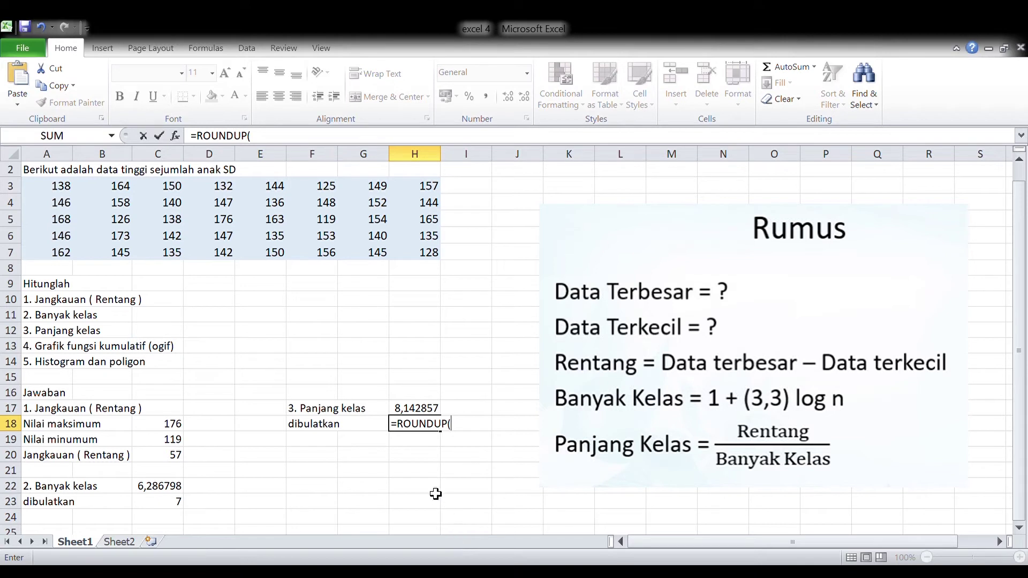
click(418, 412)
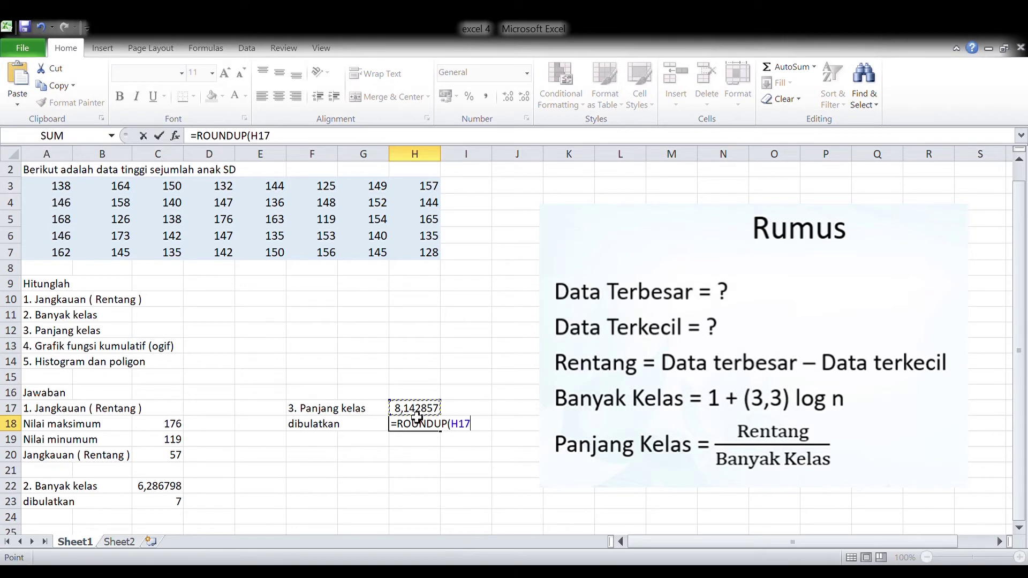
text(;0))
key(Return)
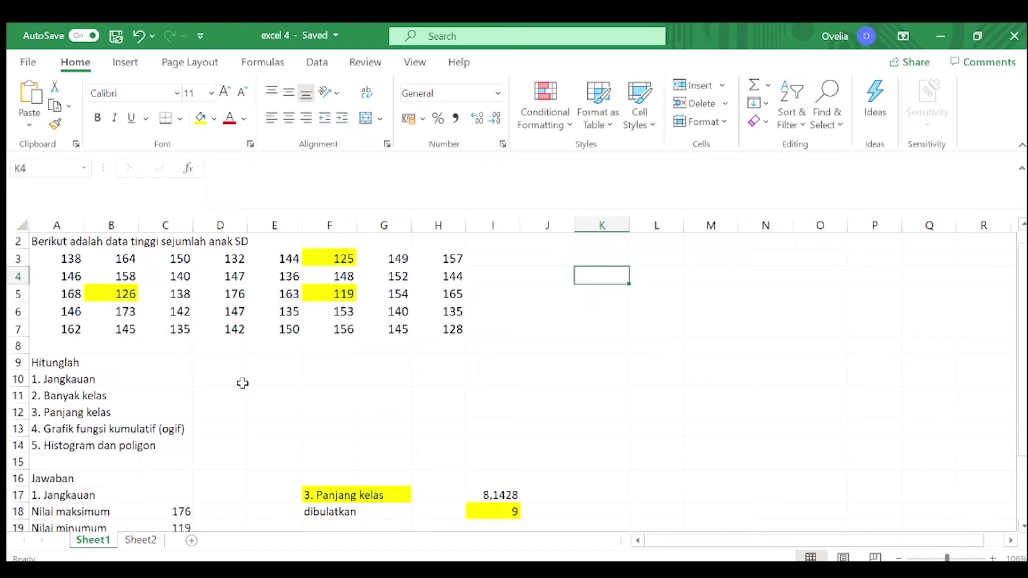
- Examine the smallest height and the rounded class length on Sheet1, and how they relate to the intervals and frequency column on Sheet2
click(327, 294)
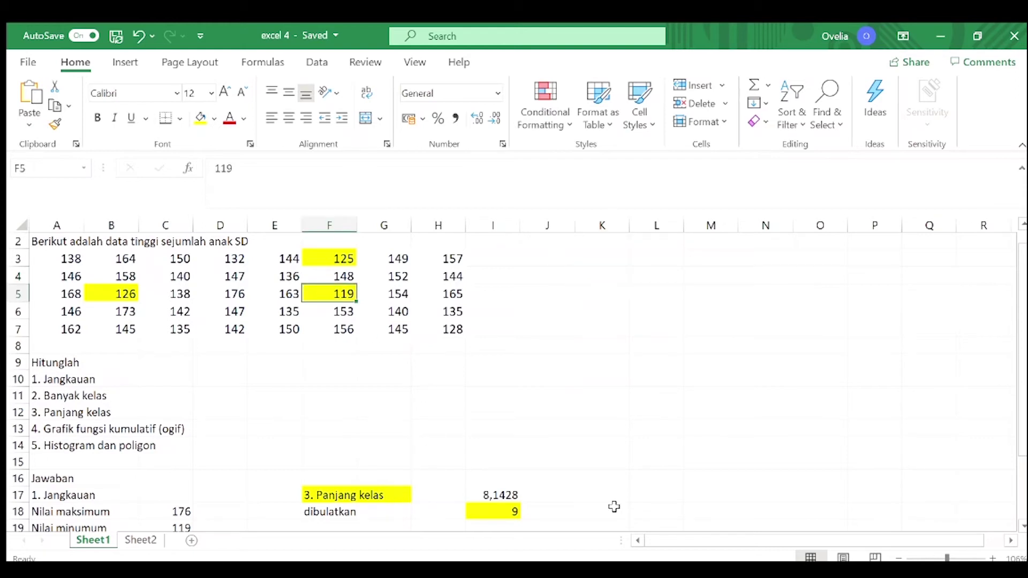
click(505, 518)
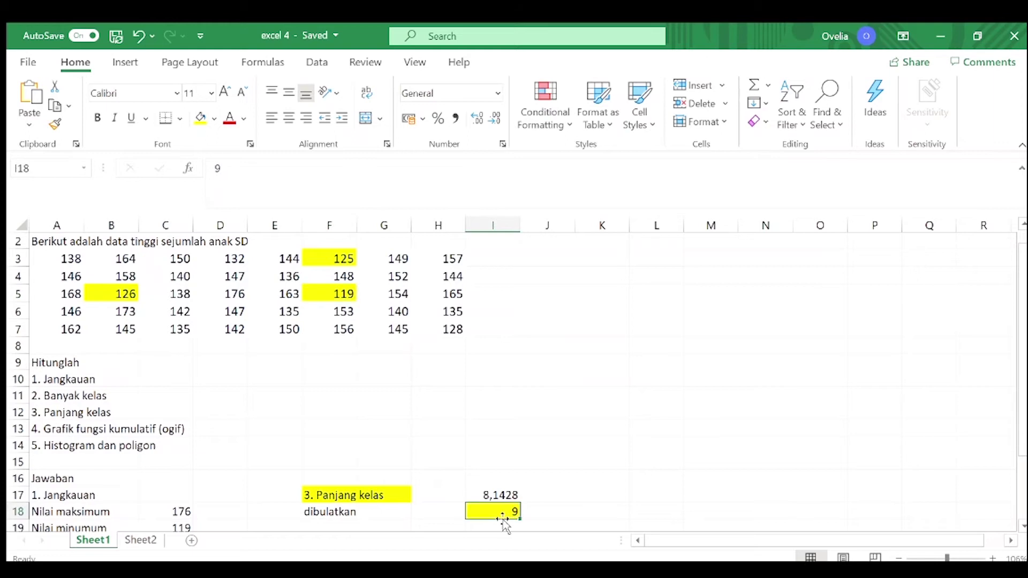
click(140, 541)
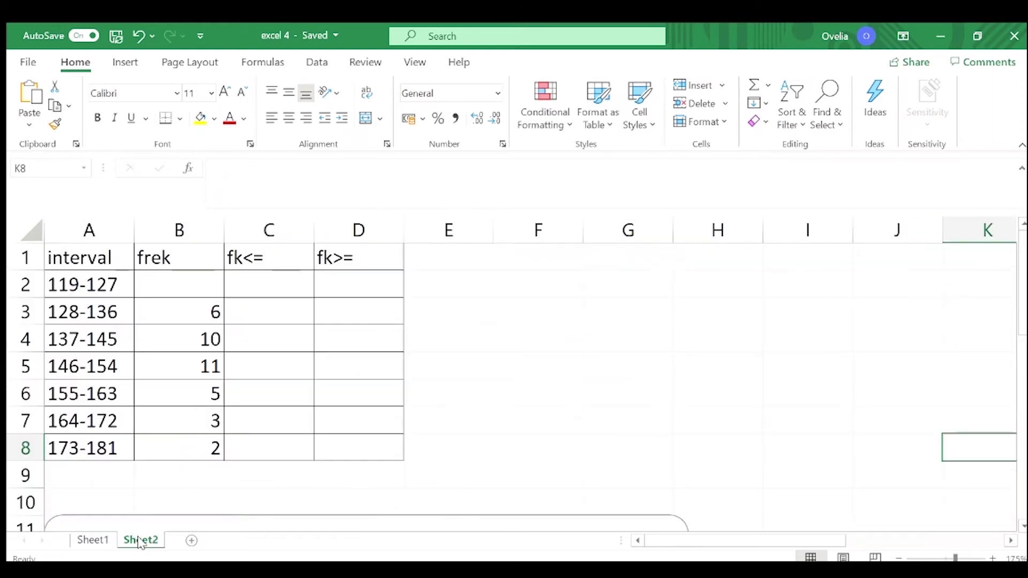
click(105, 284)
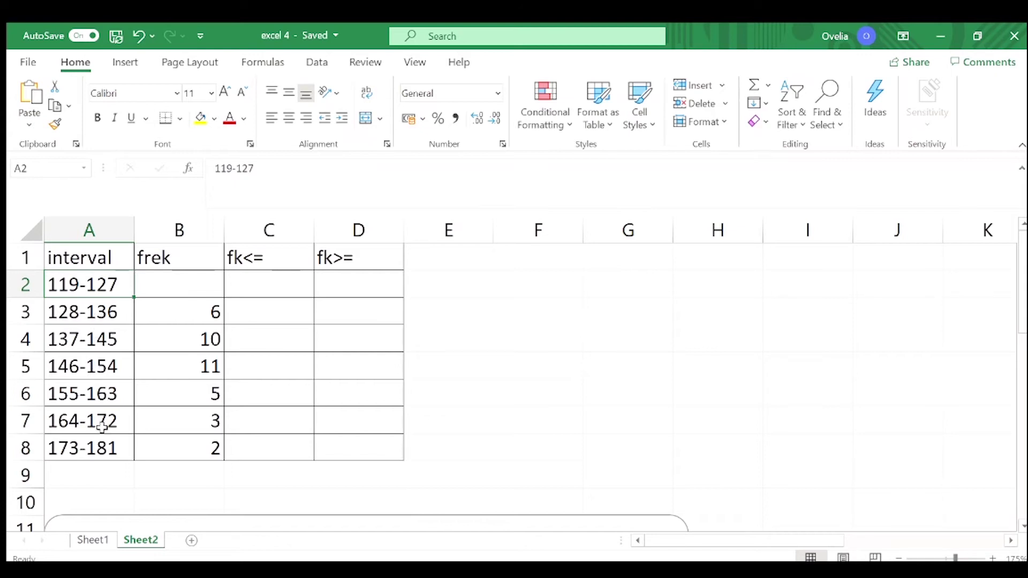
click(101, 451)
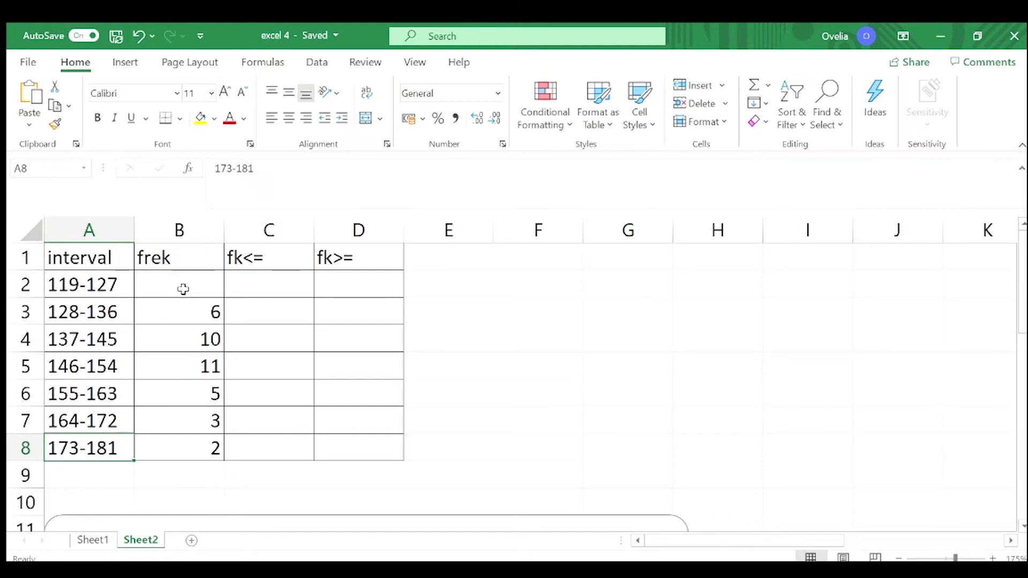
click(189, 262)
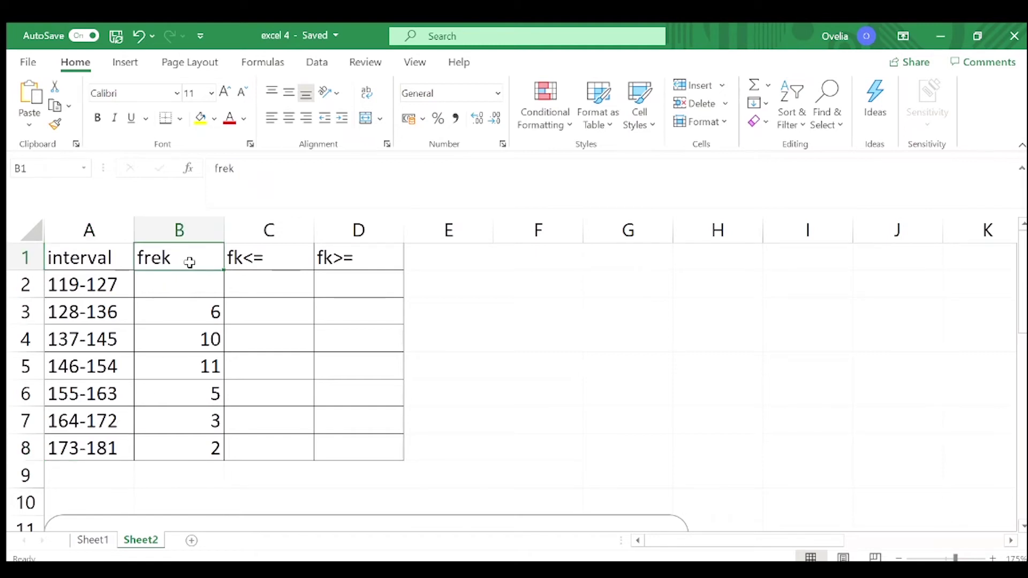
drag(92, 284, 83, 449)
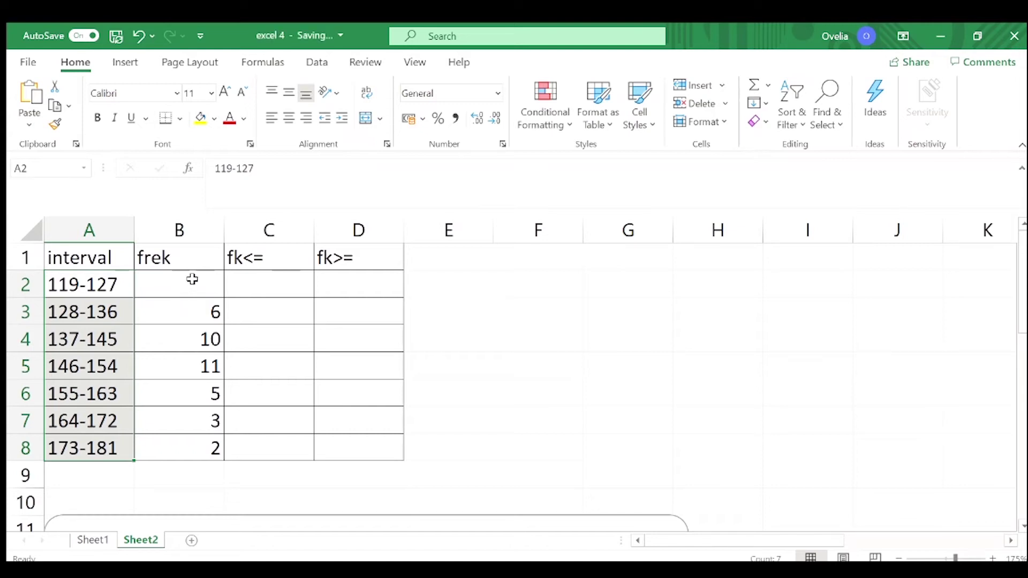
click(119, 283)
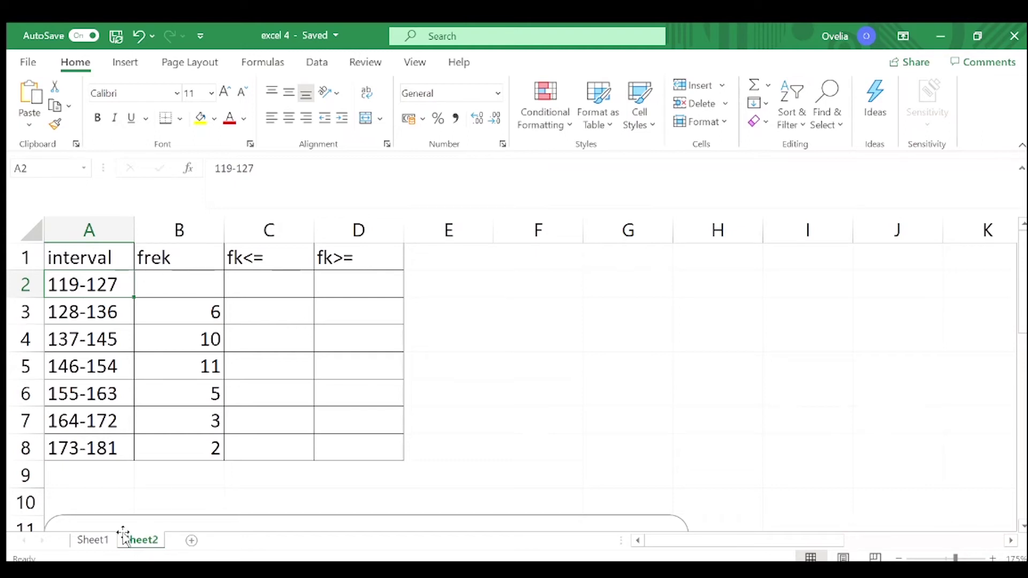
- Check which heights on Sheet1 fall within 119-127 and enter 3 as that interval's frequency in B2 of Sheet2
click(94, 541)
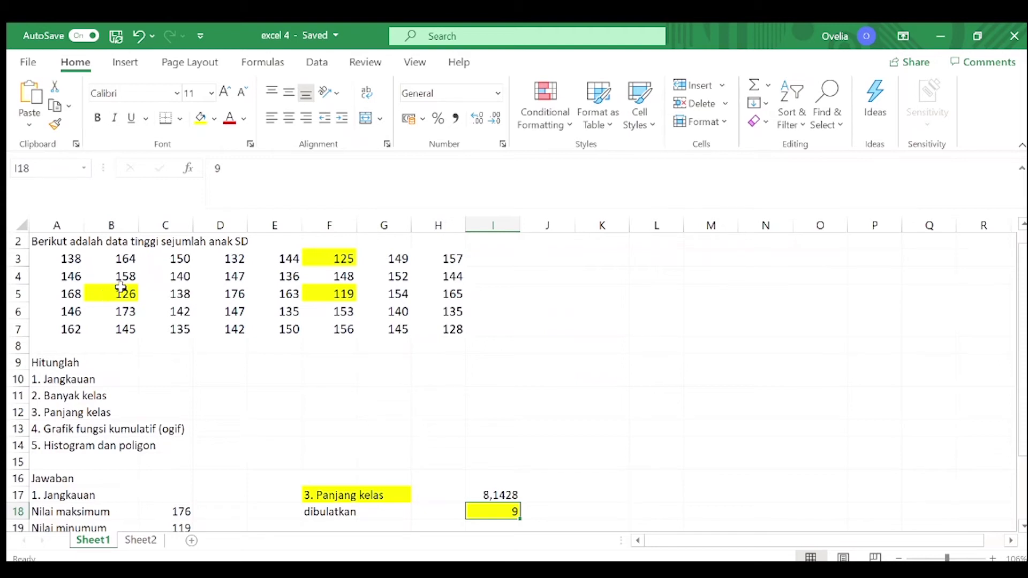
drag(64, 260, 209, 309)
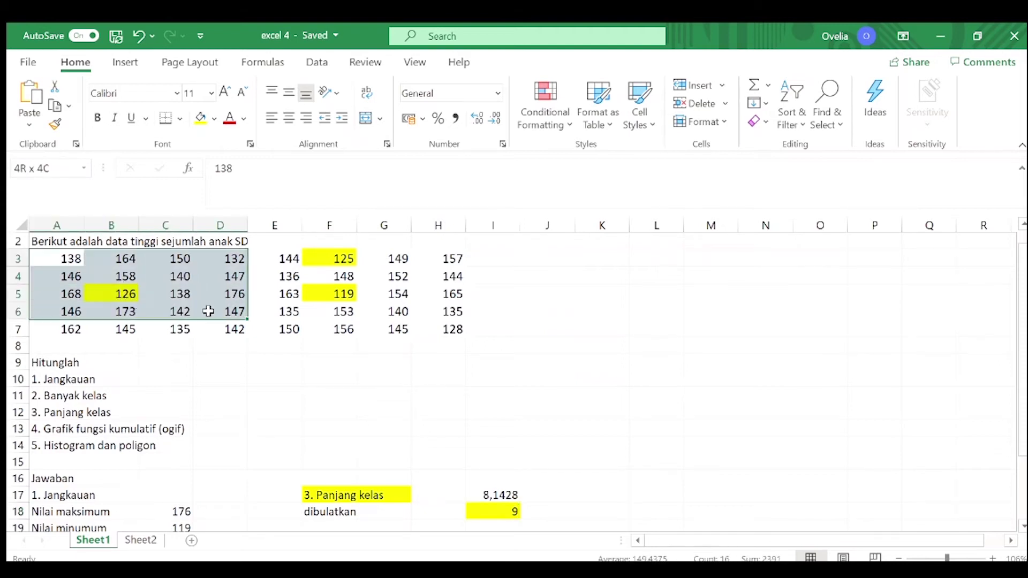
click(254, 277)
click(342, 256)
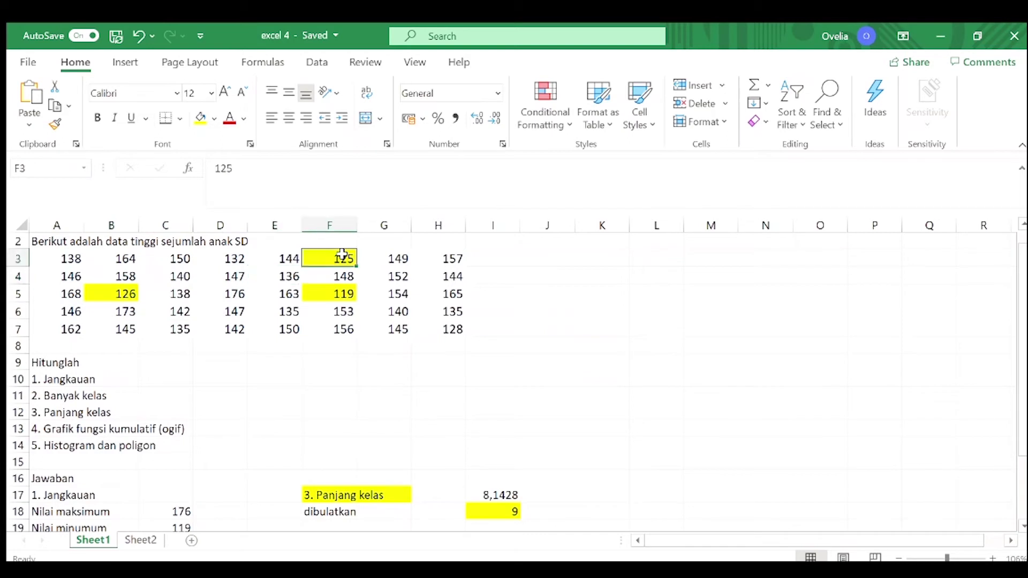
click(124, 308)
click(347, 292)
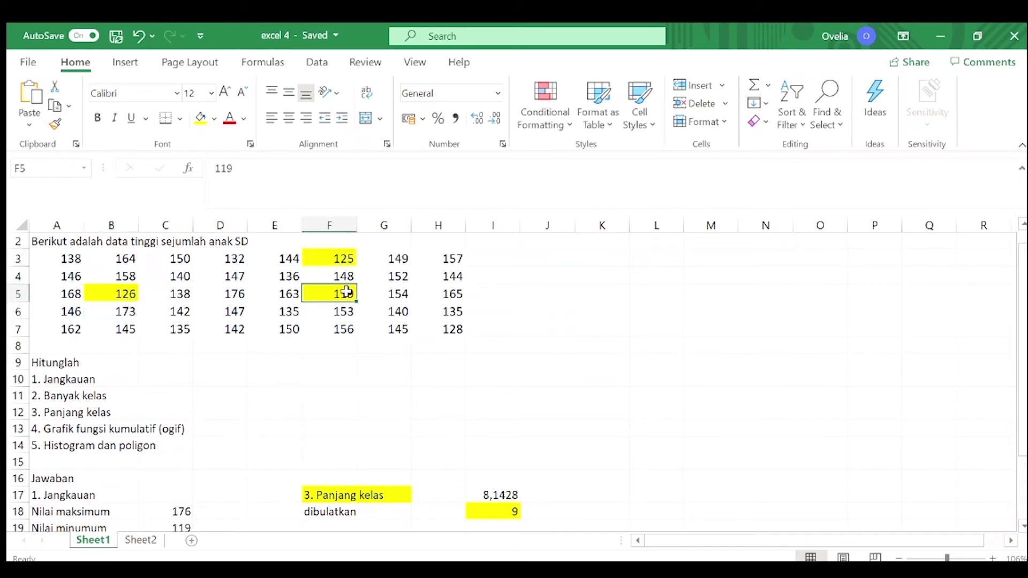
click(135, 540)
click(187, 285)
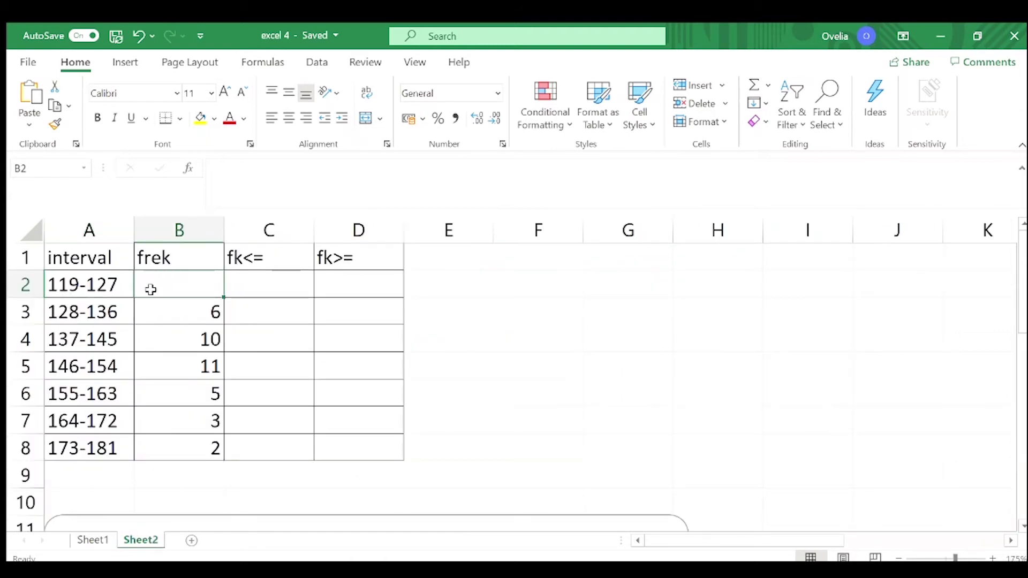
text(3)
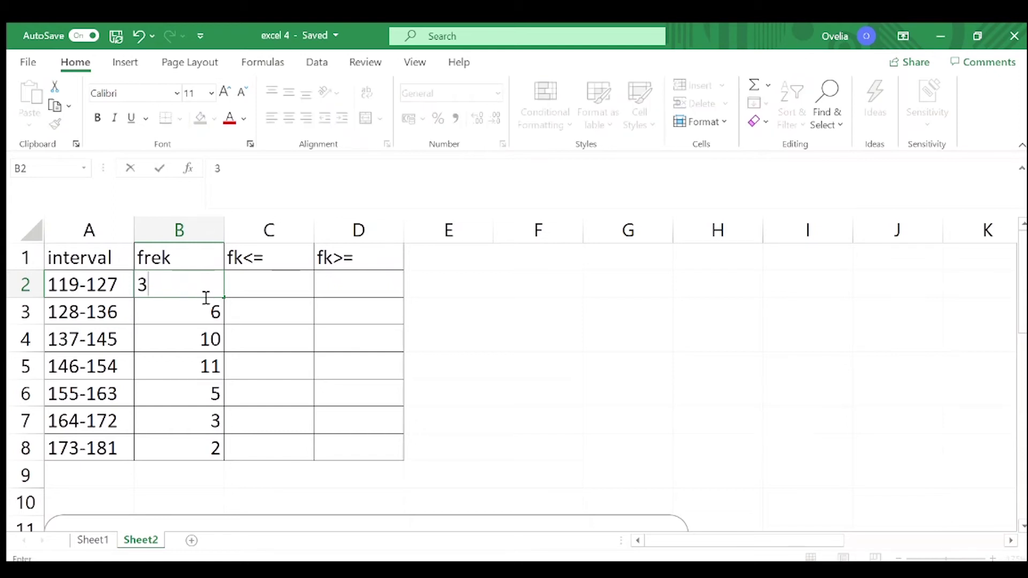
key(Return)
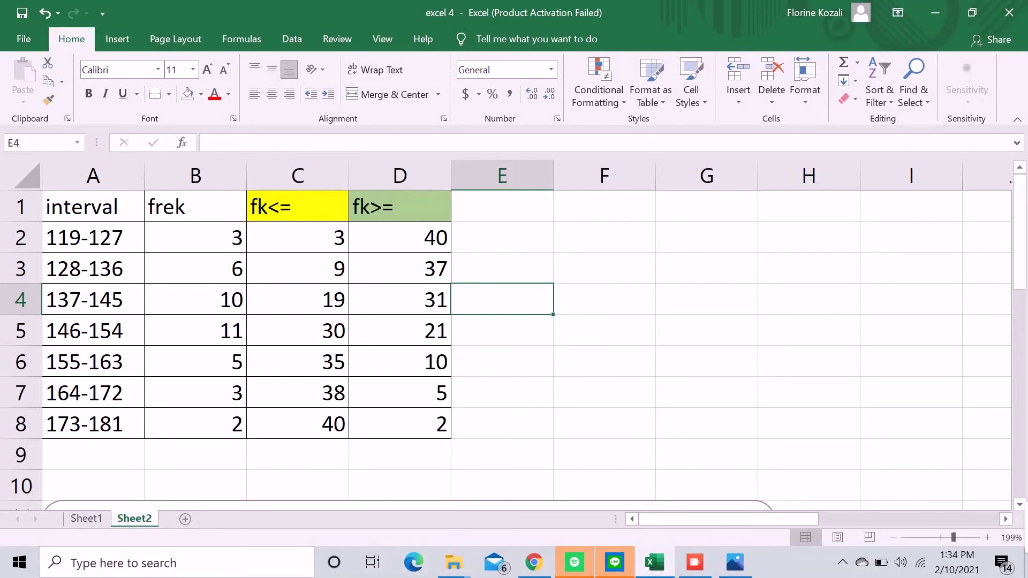
- Examine how the fk<= column accumulates frequencies from the 119-127 interval to 173-181, checking against the heights on Sheet1
click(298, 207)
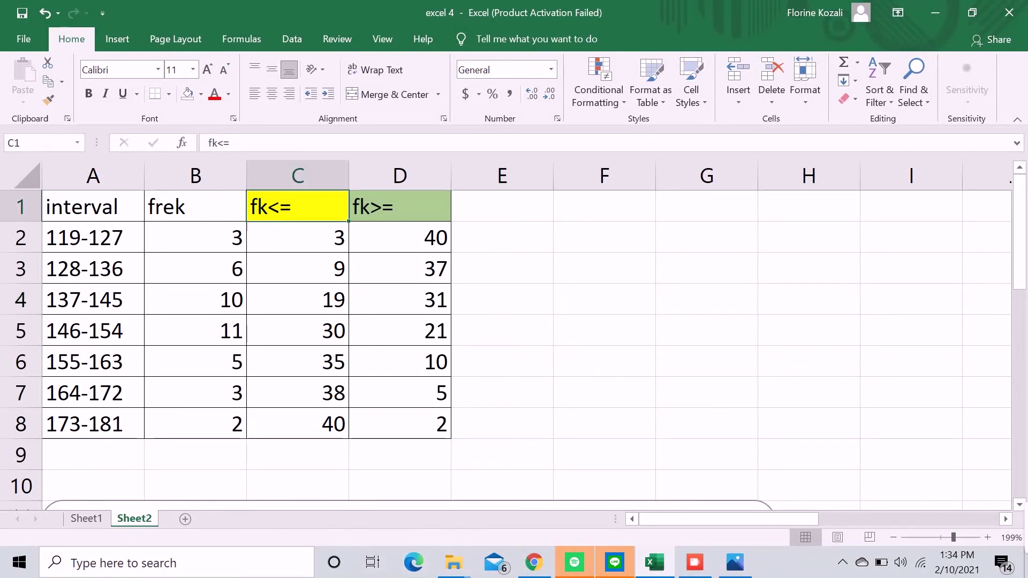
click(94, 238)
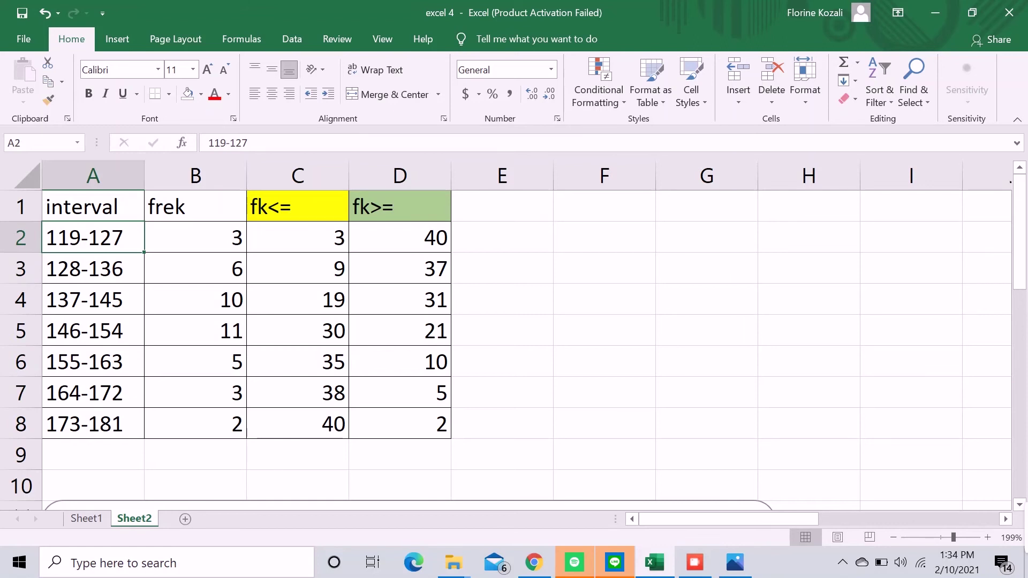
click(86, 518)
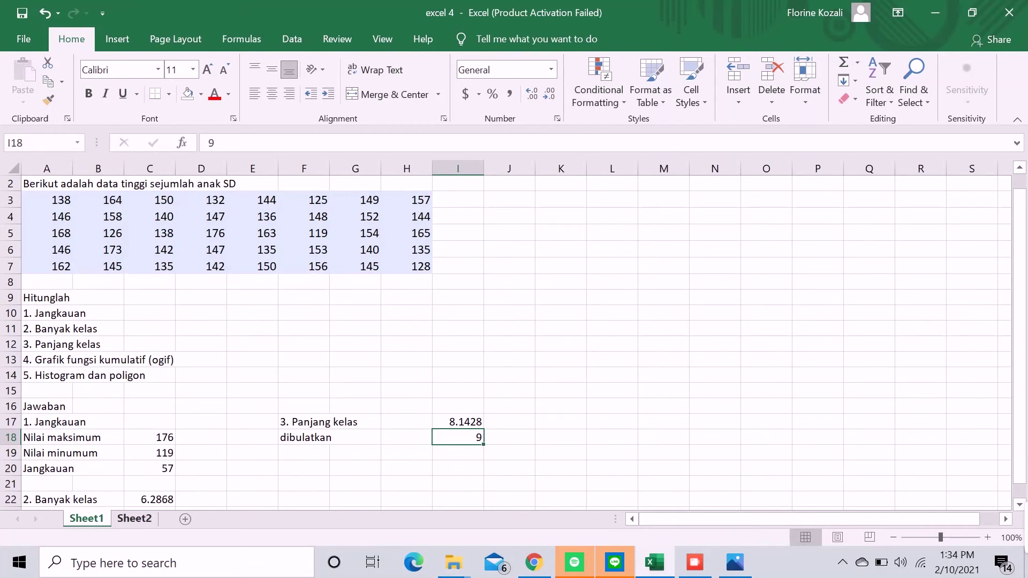
click(135, 519)
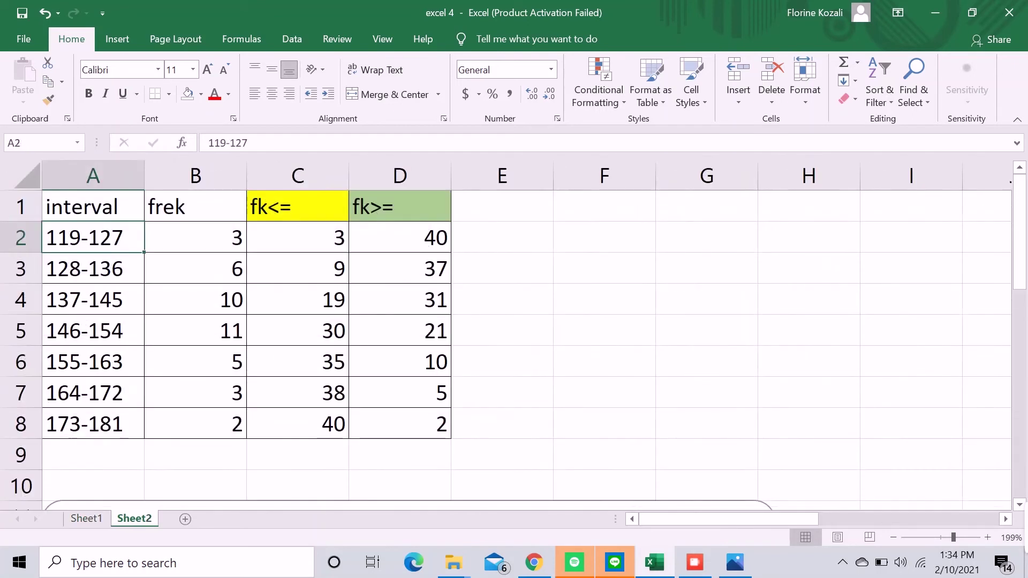
click(298, 238)
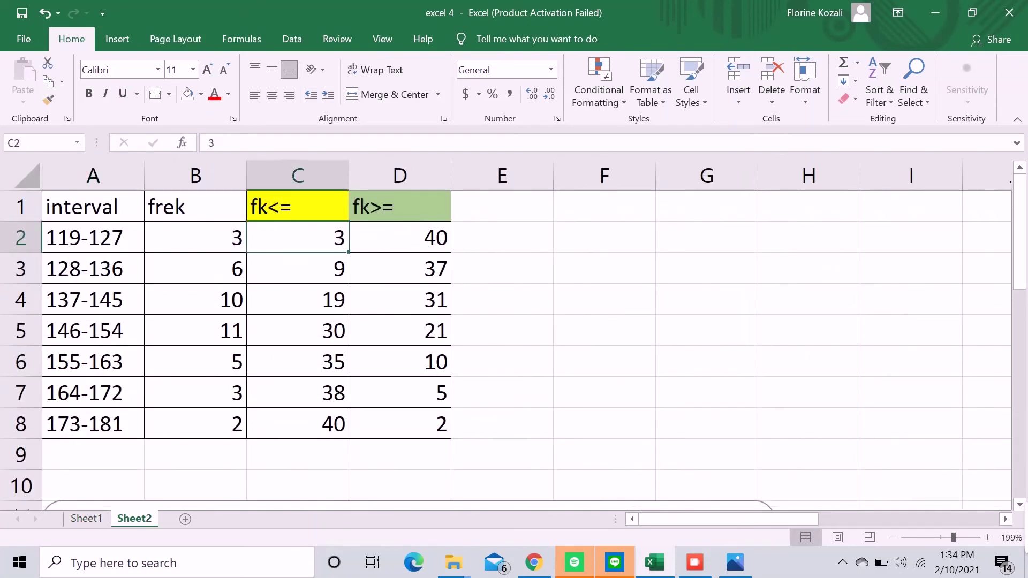
click(93, 425)
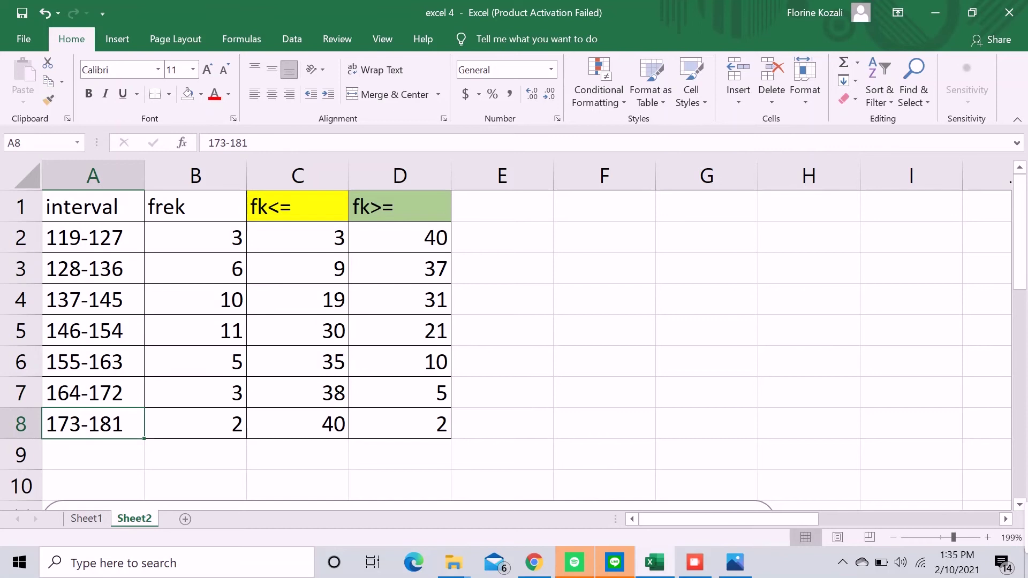
click(298, 424)
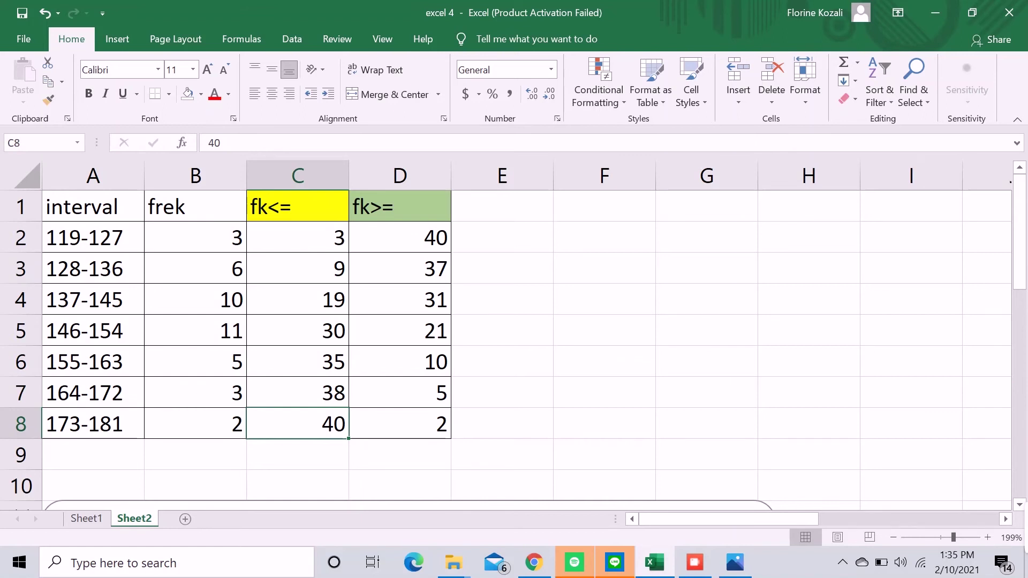
- Examine how the fk>= column counts heights at or above each interval, comparing it with the height data on Sheet1
click(400, 206)
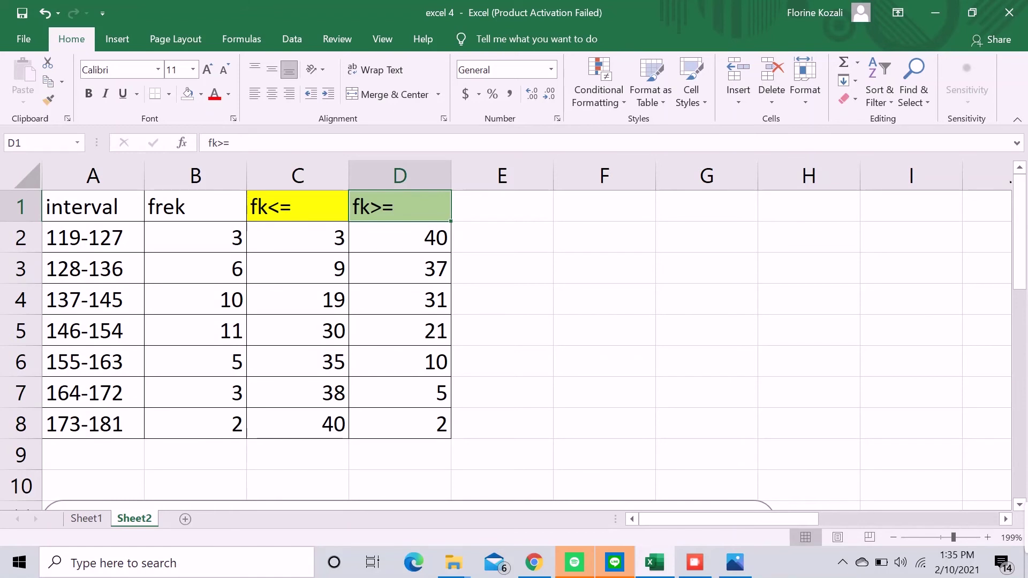
click(92, 237)
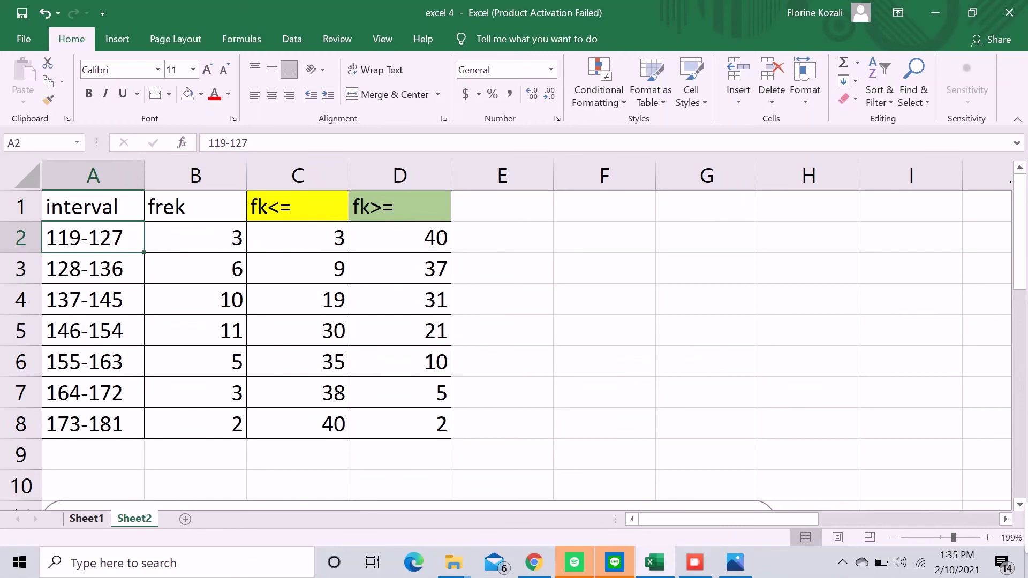
key(ctrl+Page_Up)
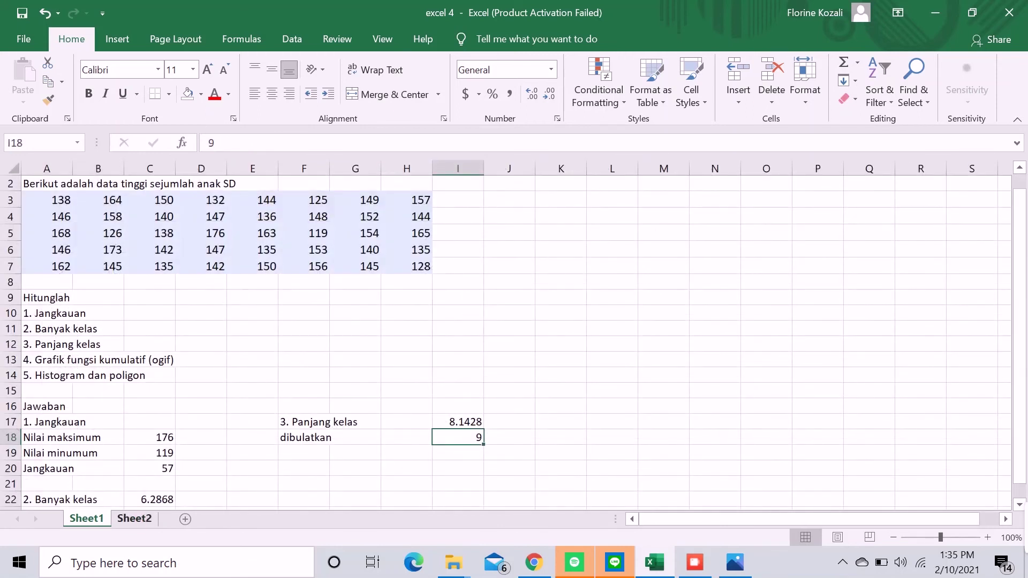
key(ctrl+Page_Down)
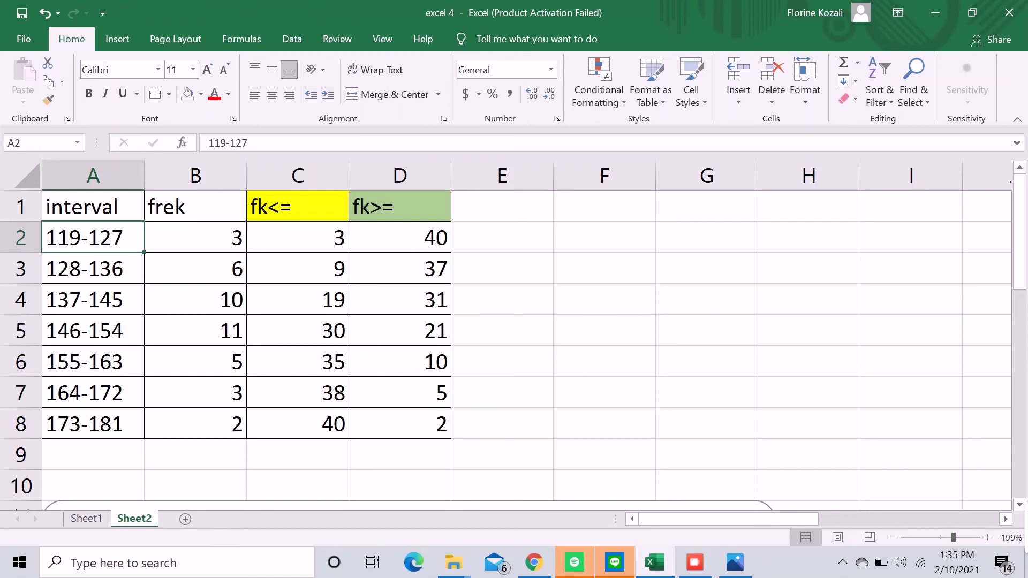
click(400, 237)
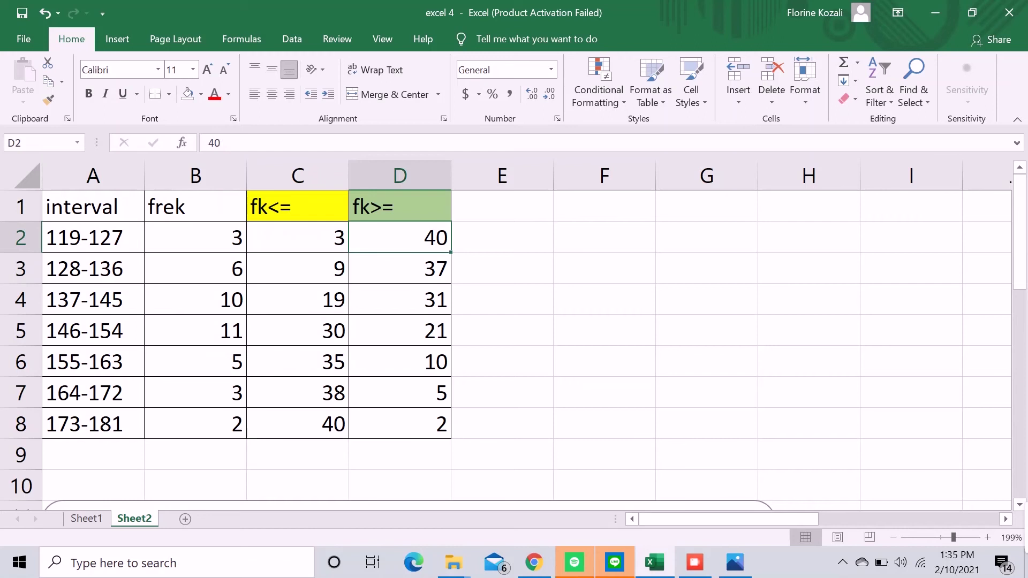
drag(94, 269, 93, 393)
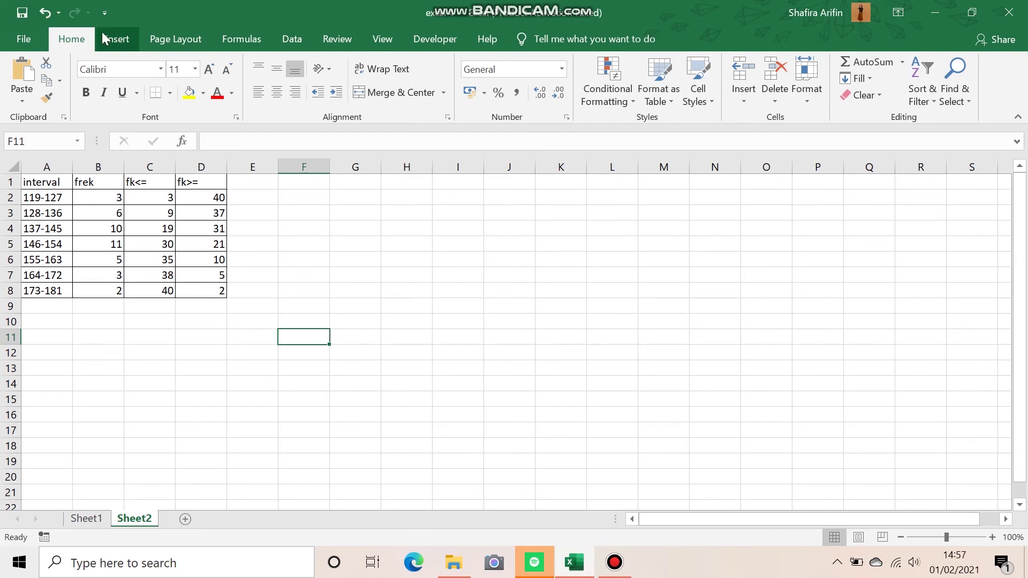
- Insert a blank 2-D line chart on Sheet2 for the ogive
click(115, 44)
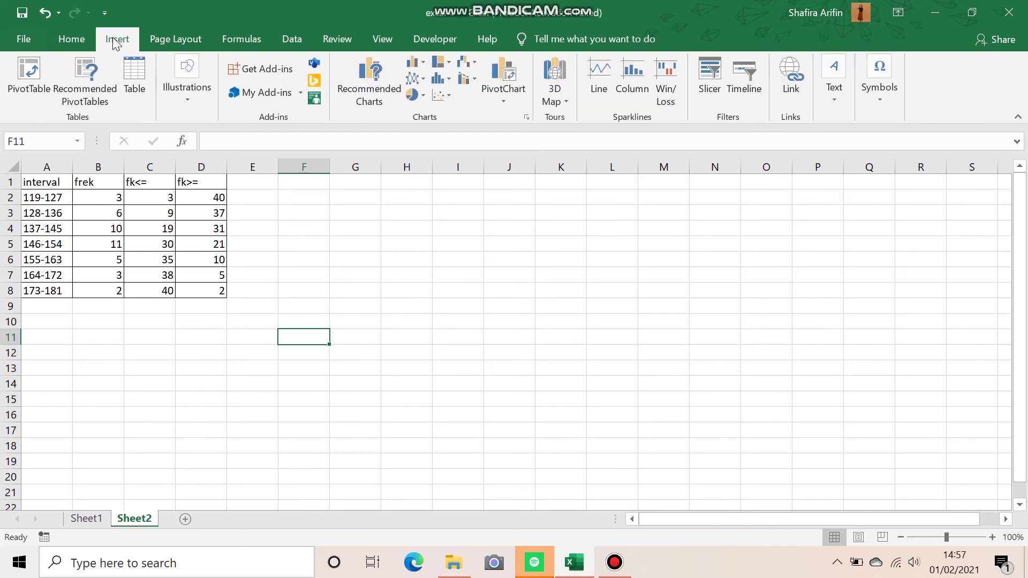
click(417, 86)
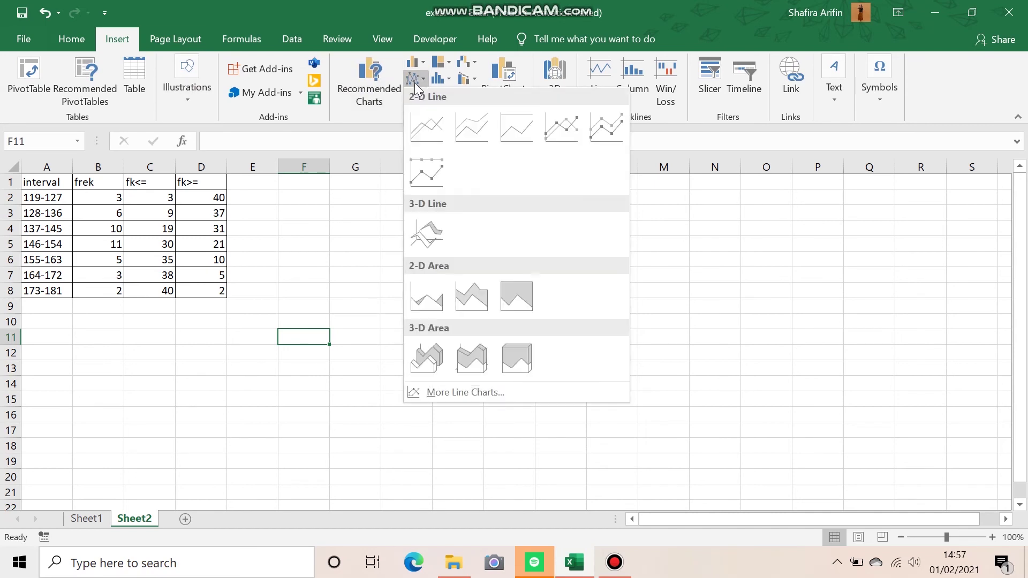
click(422, 119)
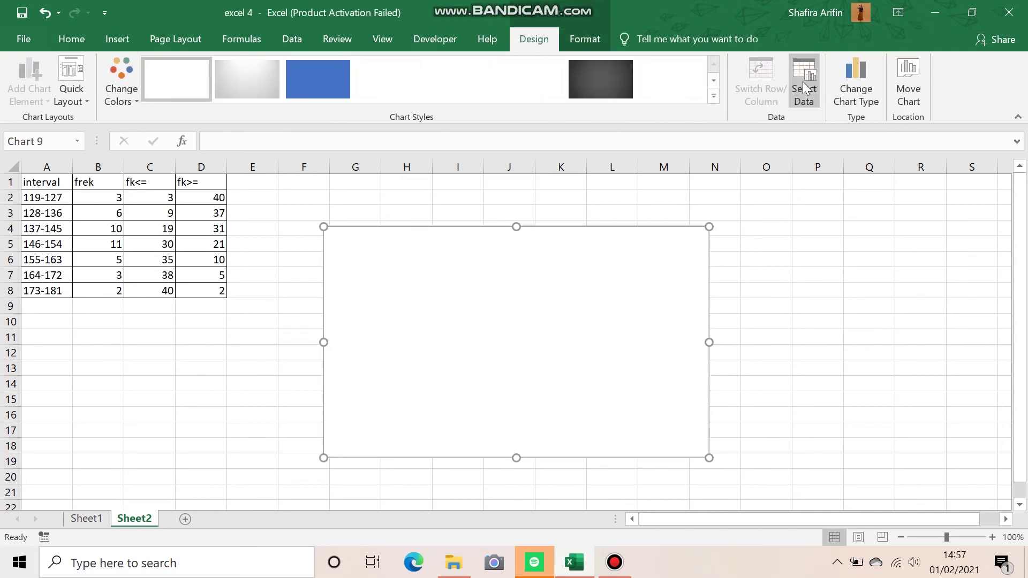
- Add a data series named "ogif positif" to the line chart, using the fk<= values in C2:C8
click(802, 81)
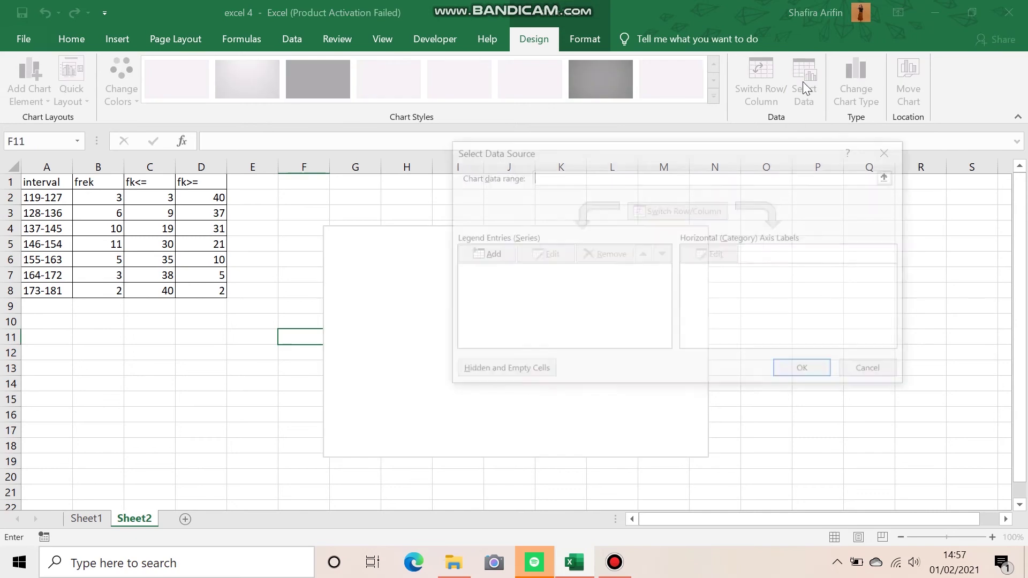
click(497, 260)
text(ogif positif)
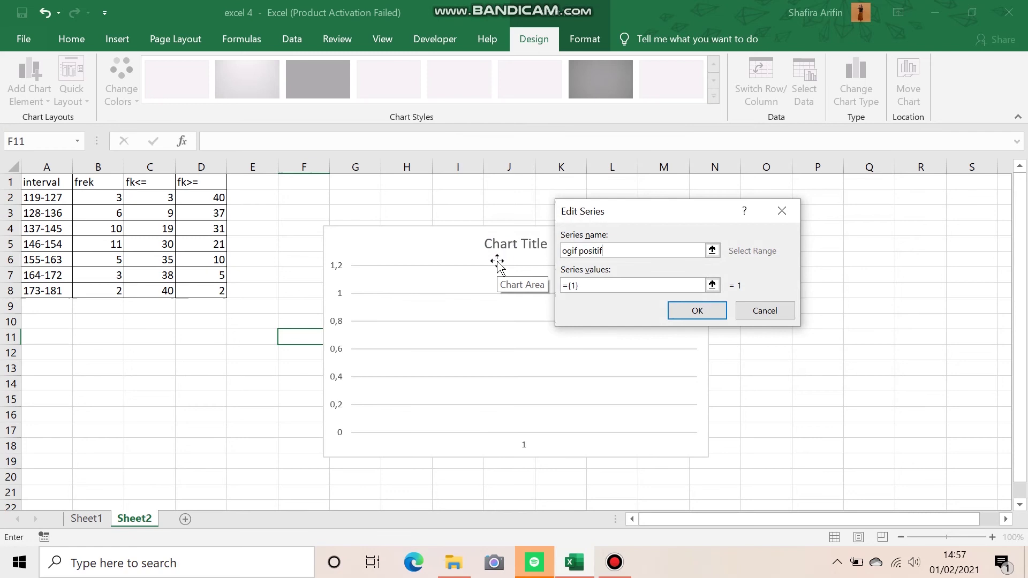
drag(583, 286, 557, 286)
key(BackSpace)
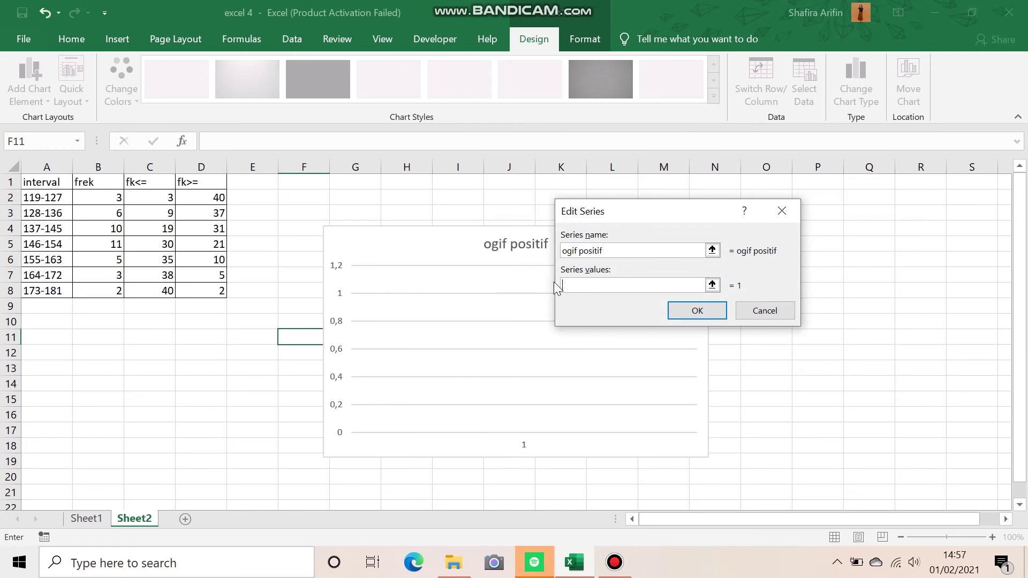
click(152, 196)
drag(152, 196, 155, 286)
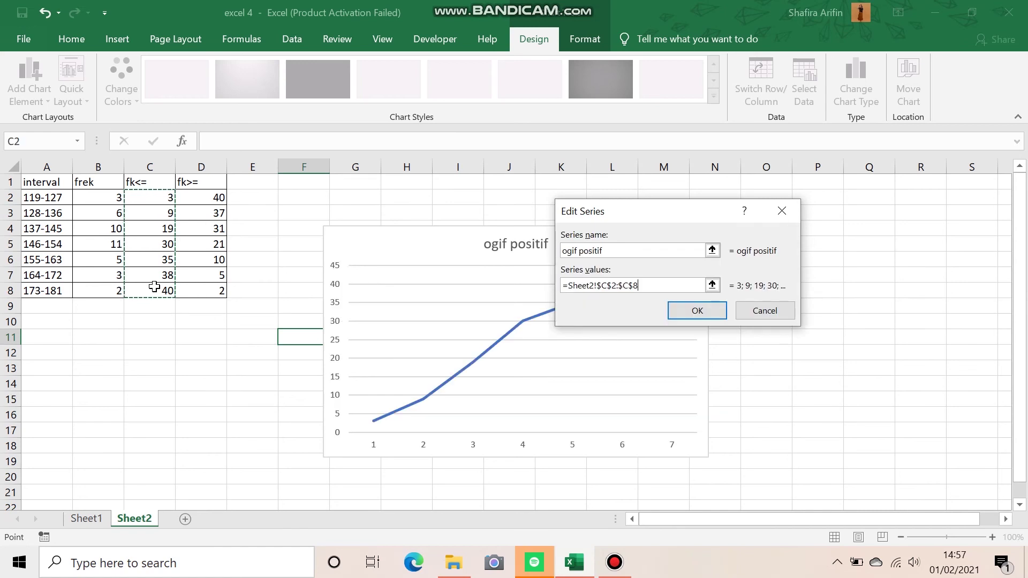
key(Return)
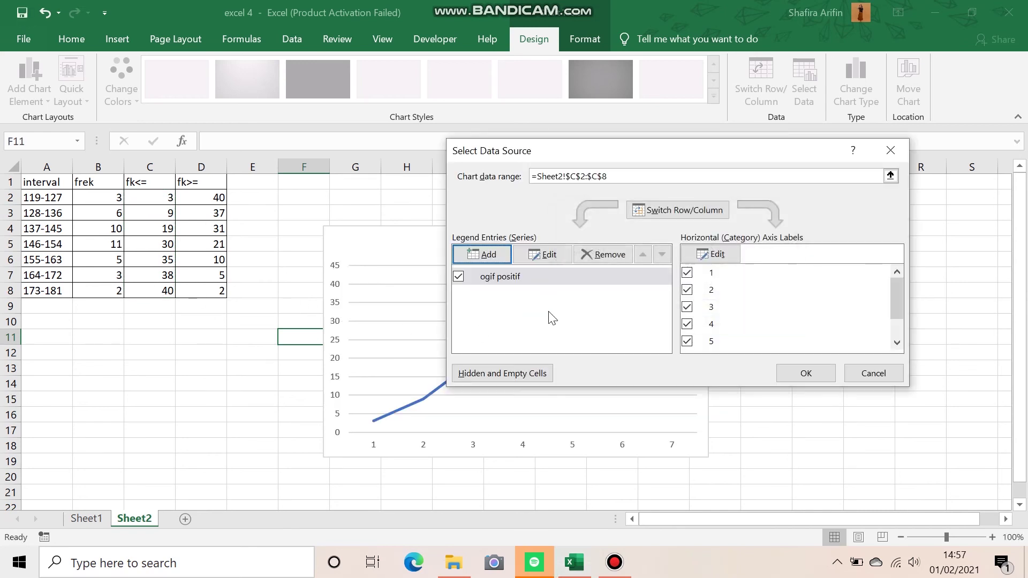
- Add a second data series named "ogif negatif", using the fk>= values in D2:D8
click(484, 255)
text(ogif negatif)
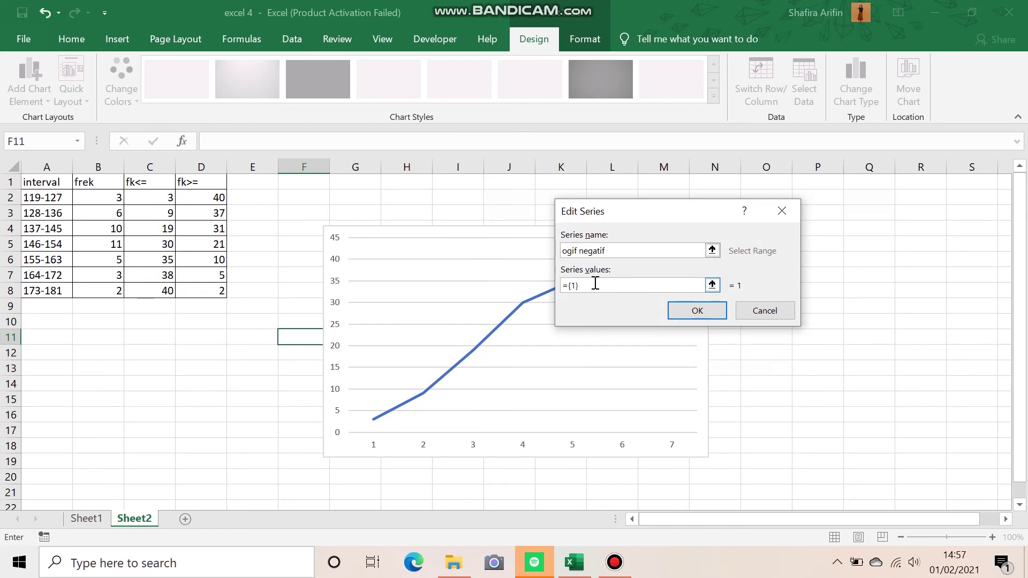
drag(592, 286, 562, 285)
key(BackSpace)
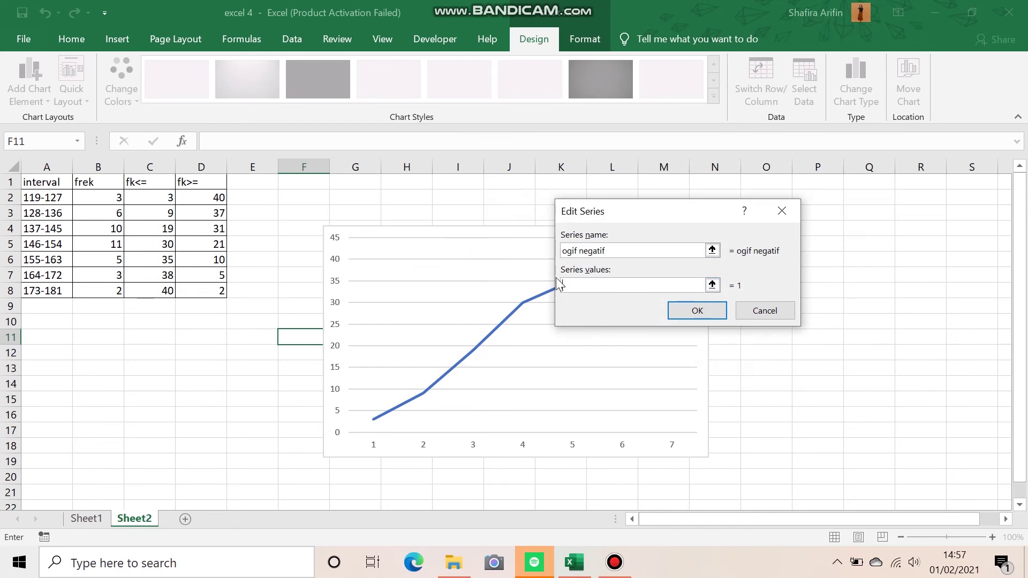
drag(187, 199, 198, 291)
key(Return)
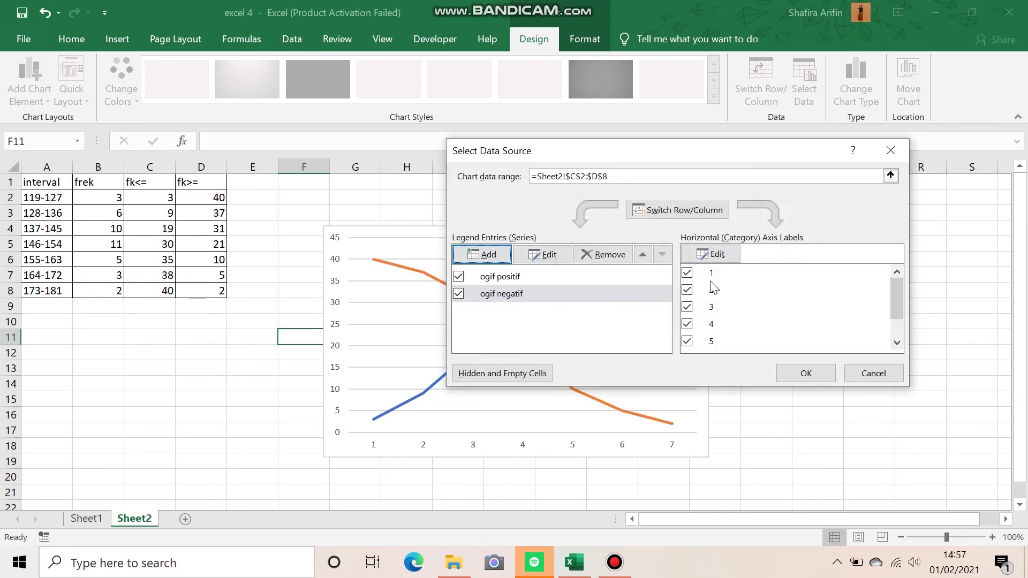
- Use the intervals in A2:A8 as the horizontal axis labels and apply the chart's data source settings
click(711, 255)
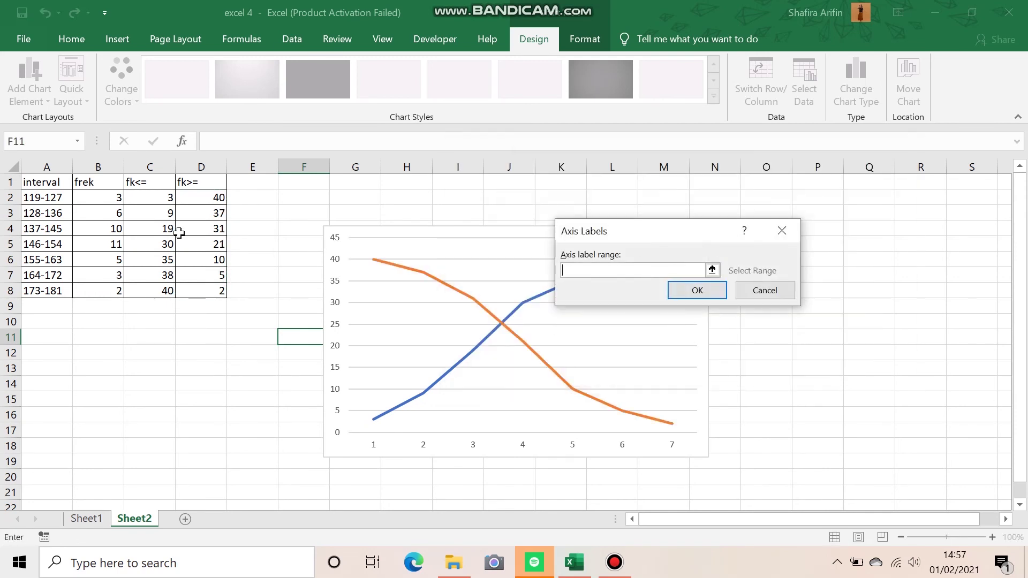
drag(53, 199, 49, 291)
key(Return)
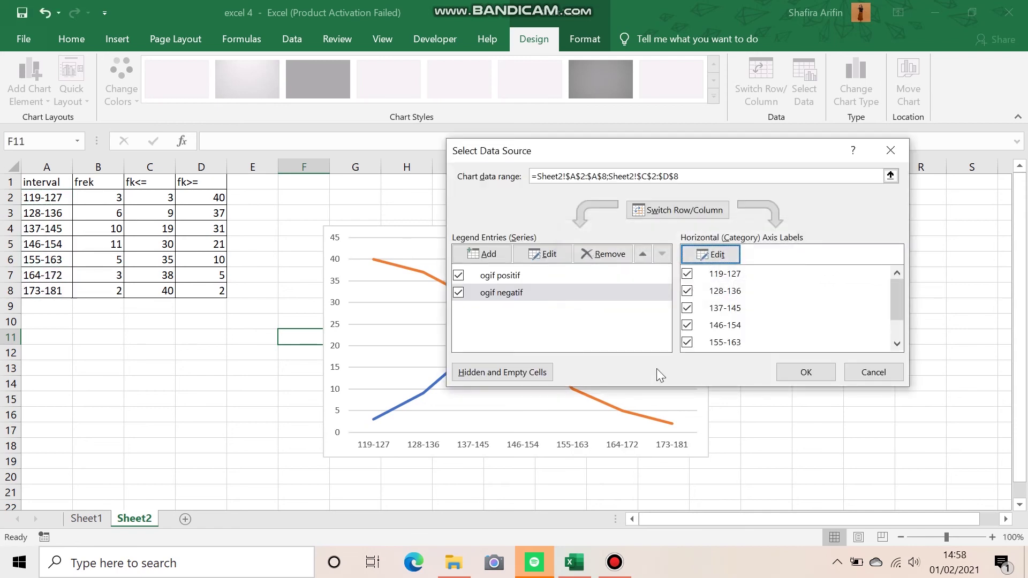
click(806, 373)
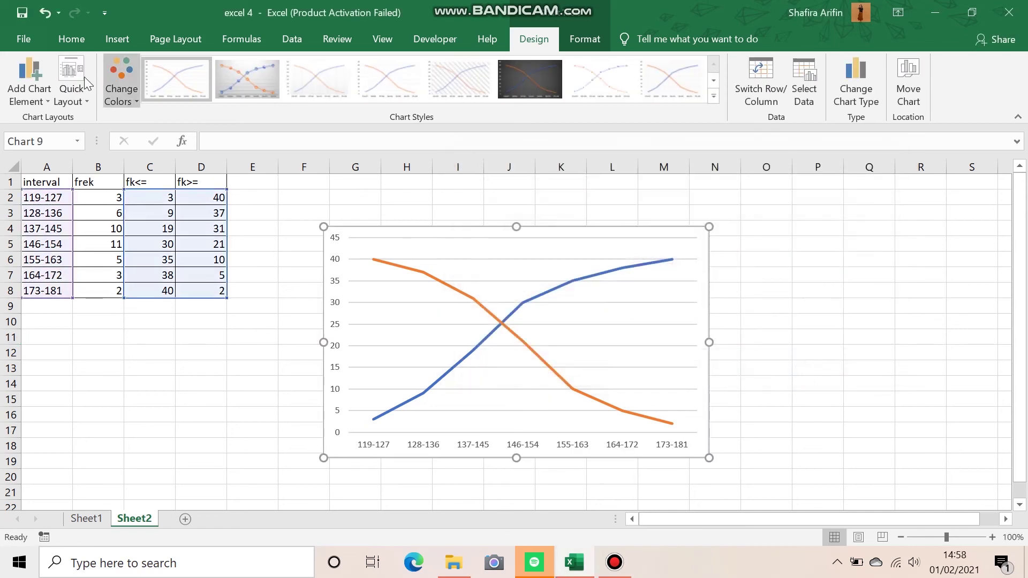
- Add a title above the line chart and set its text to "OGIF"
click(25, 74)
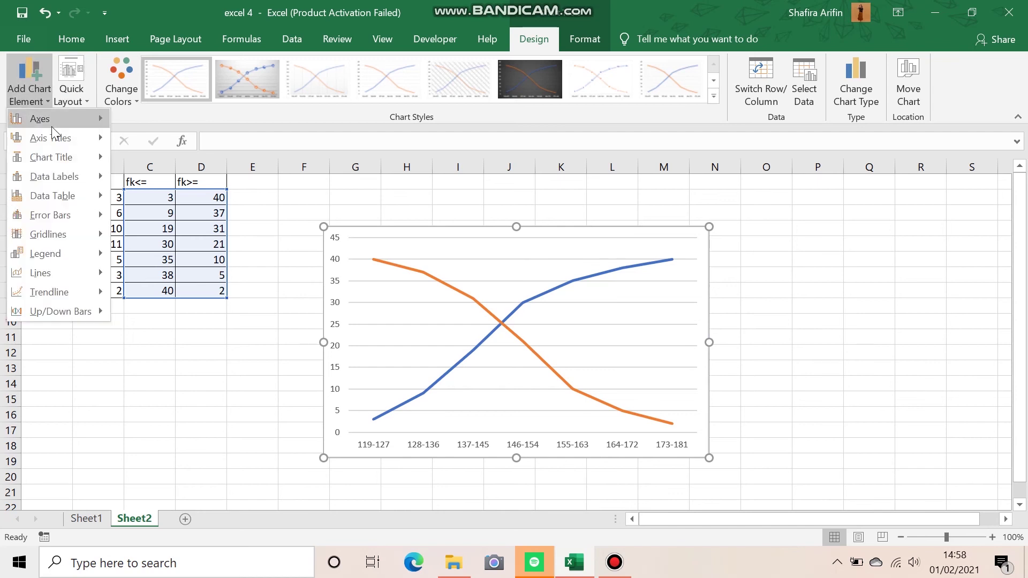
mouse_move(66, 155)
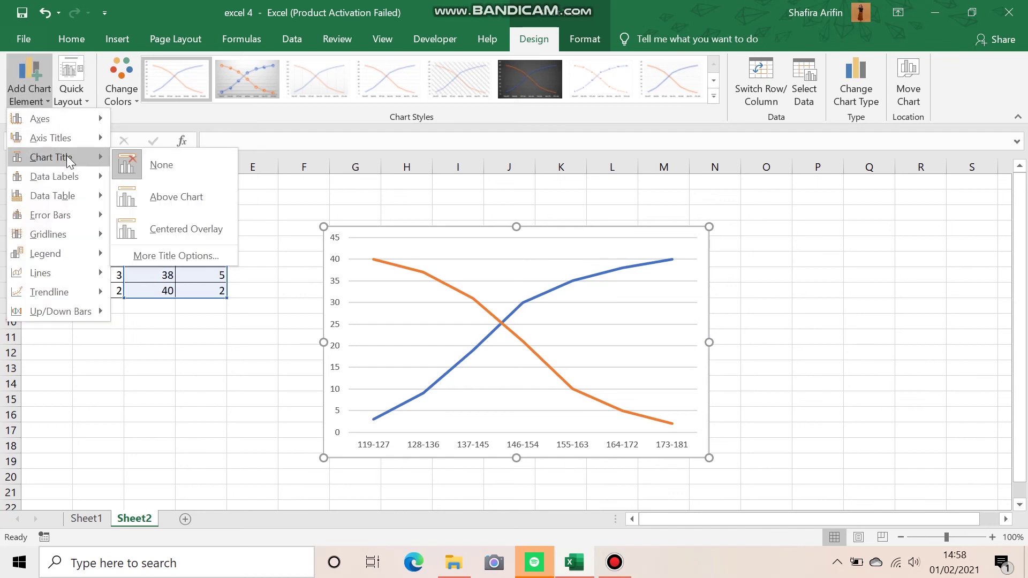
click(157, 192)
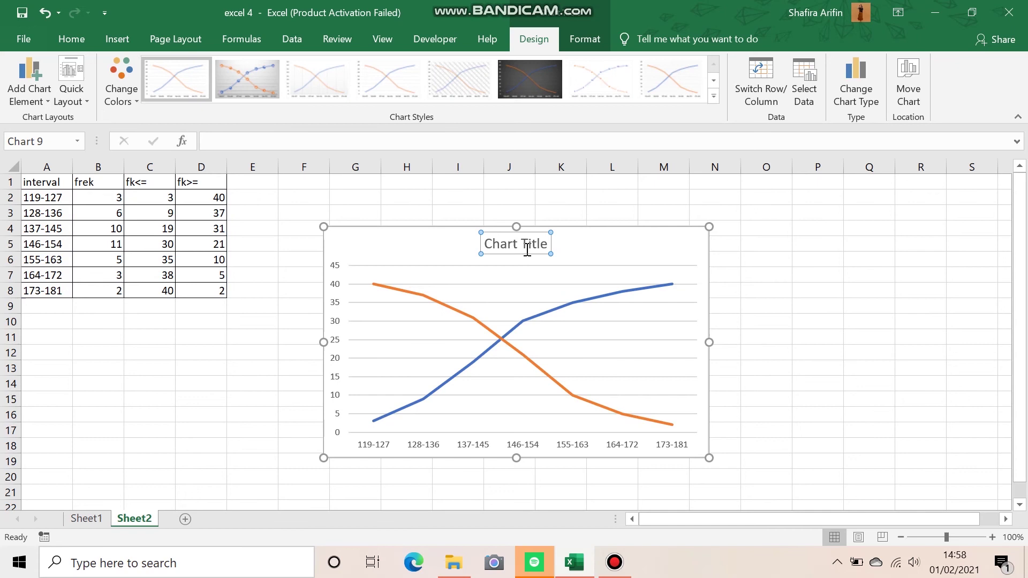
double_click(528, 245)
key(BackSpace)
key(BackSpace)
key(BackSpace)
key(BackSpace)
key(BackSpace)
key(BackSpace)
key(BackSpace)
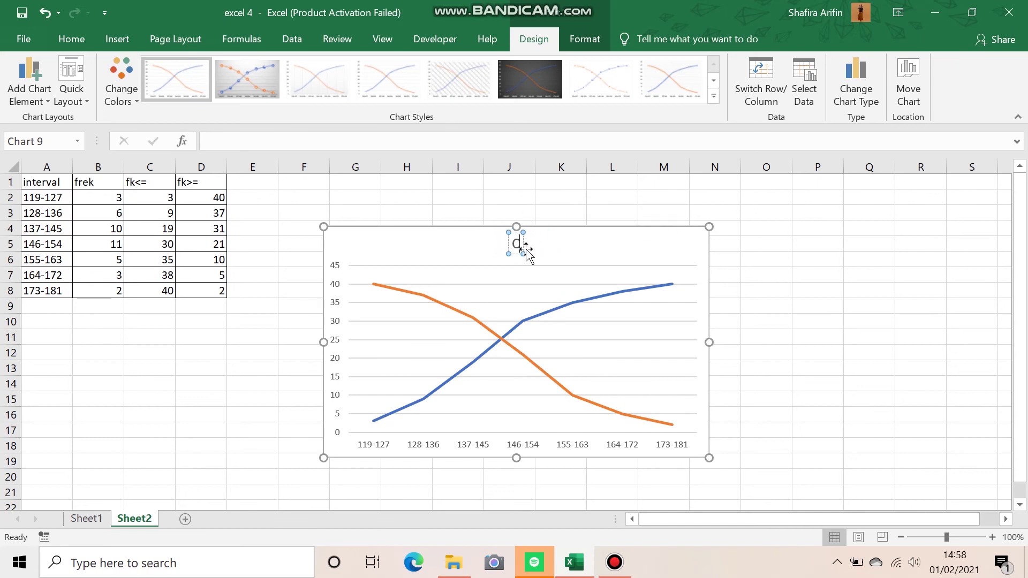
text(OGIF)
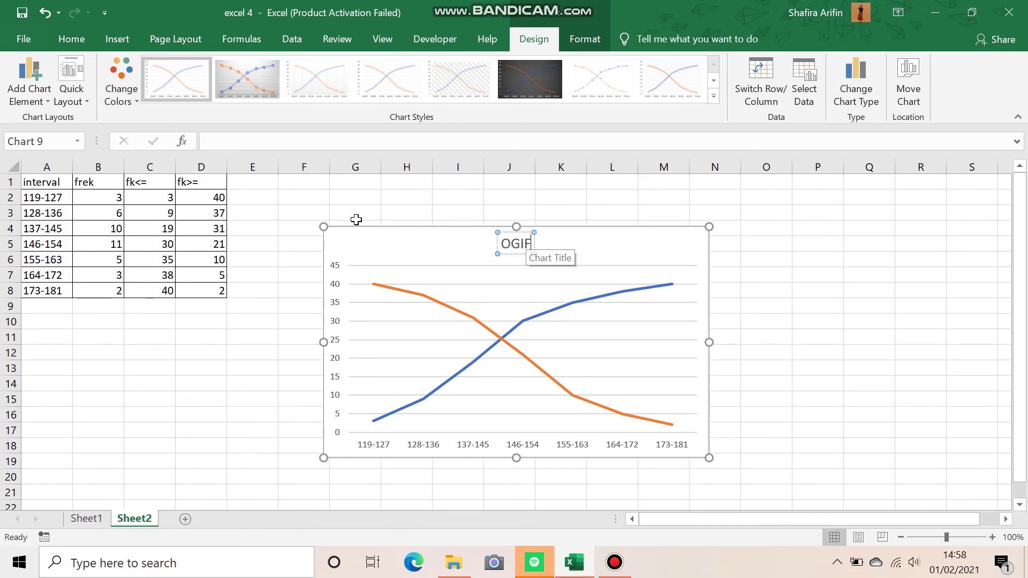
click(332, 258)
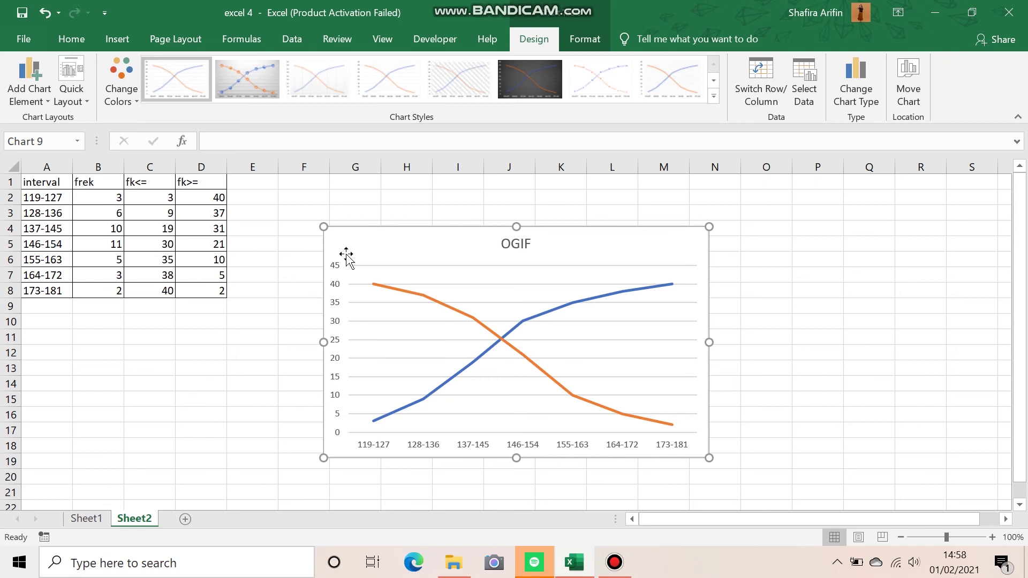
- Add a legend at the bottom of the OGIF line chart and place the chart directly below the frequency table
click(30, 86)
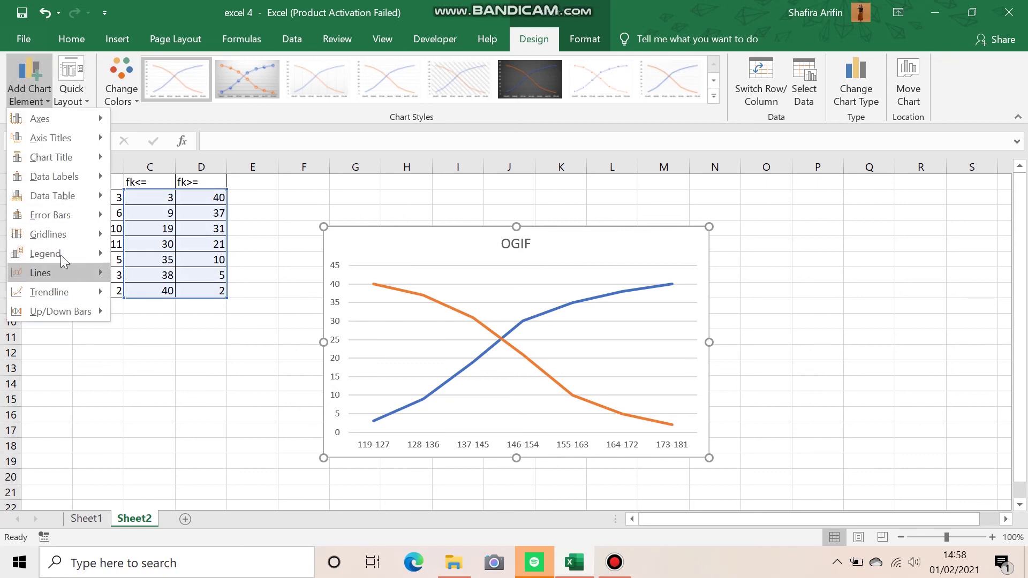
mouse_move(59, 253)
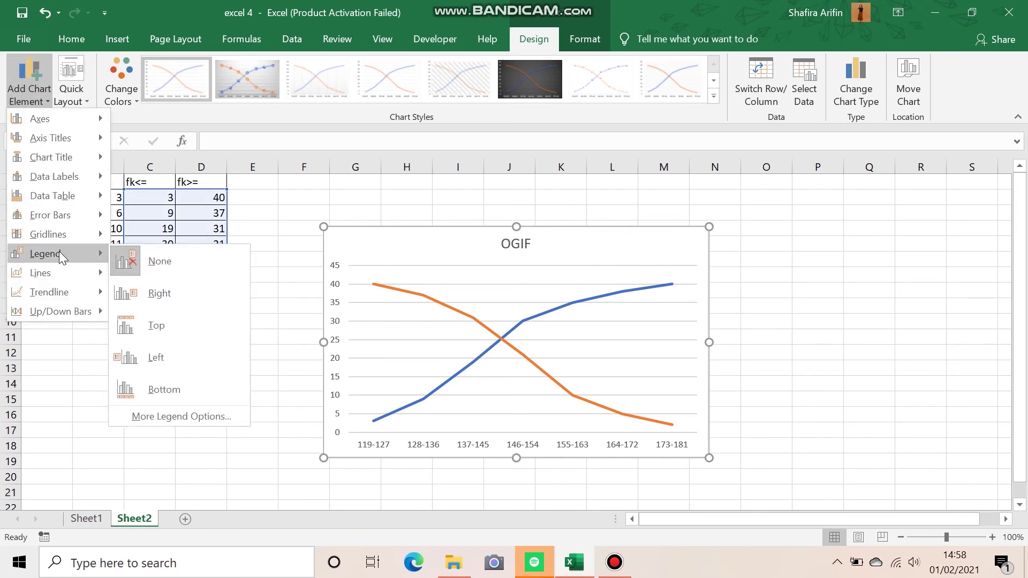
click(185, 386)
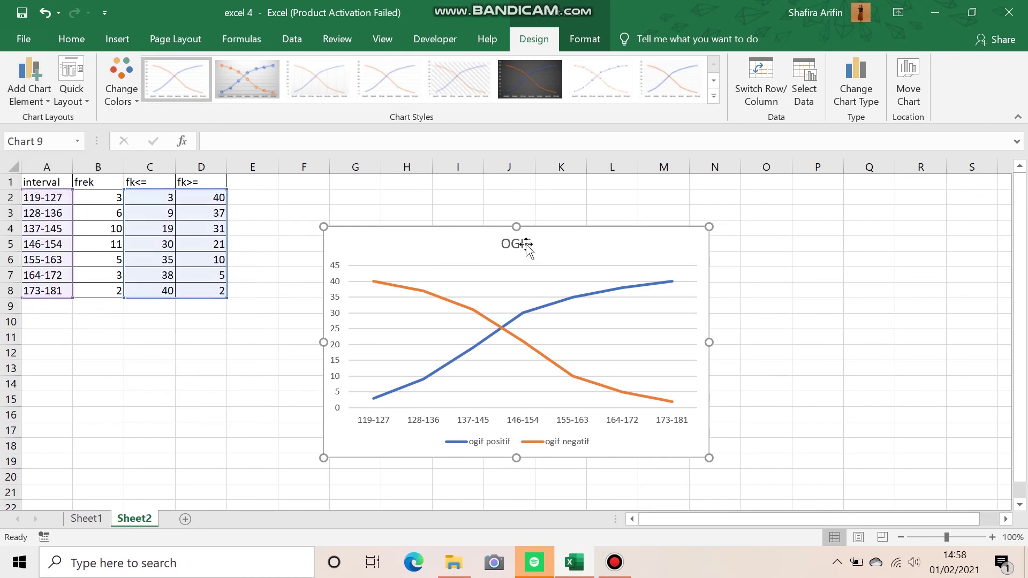
drag(597, 239, 292, 334)
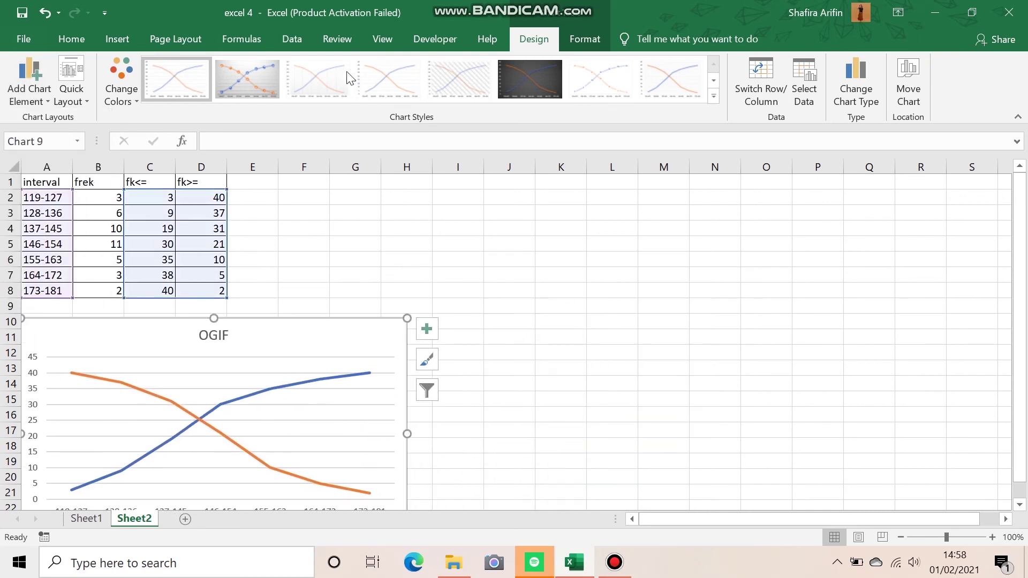
click(113, 40)
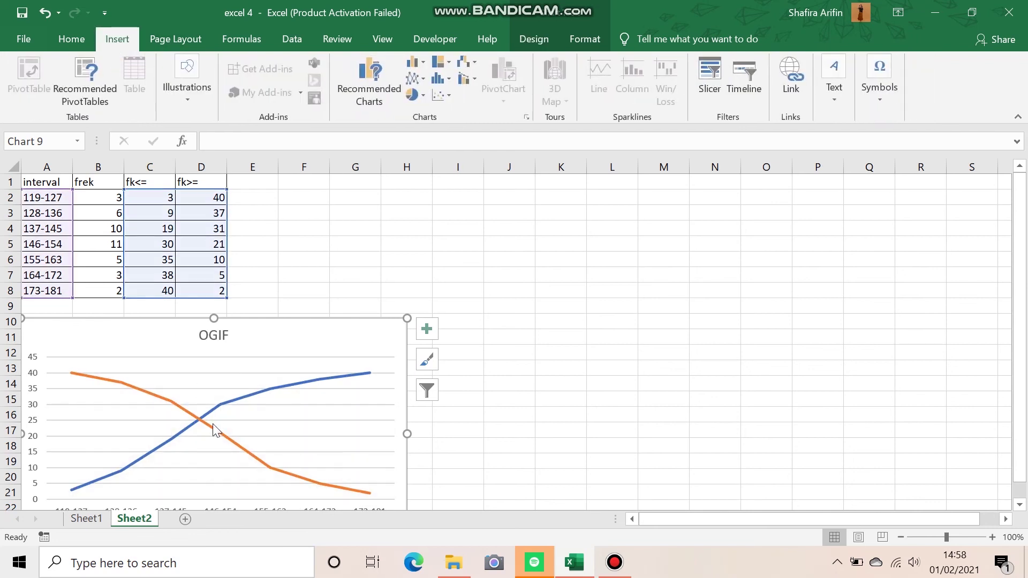
scroll(214, 431, down, 2)
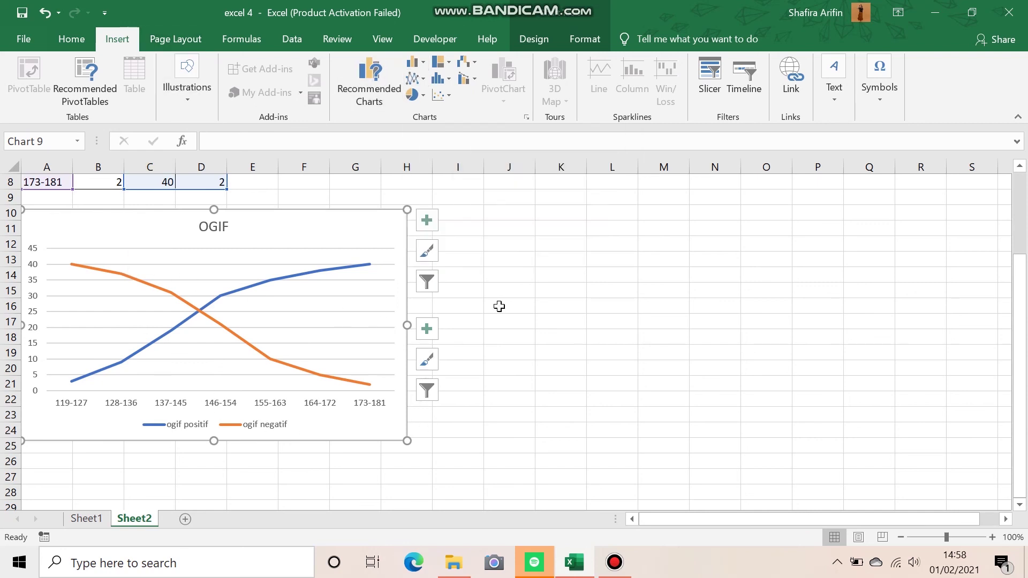
scroll(498, 305, up, 3)
click(417, 64)
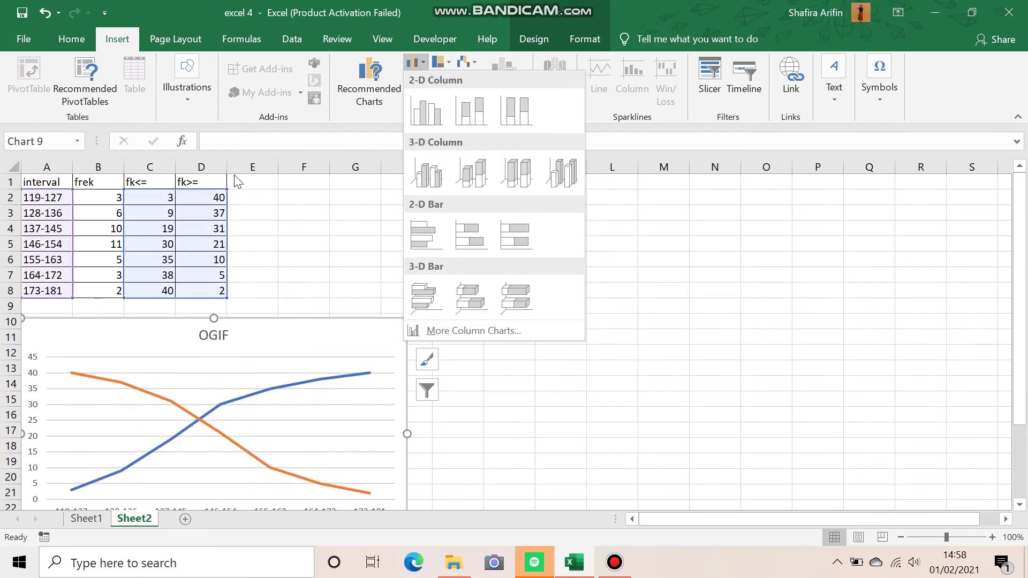
click(314, 213)
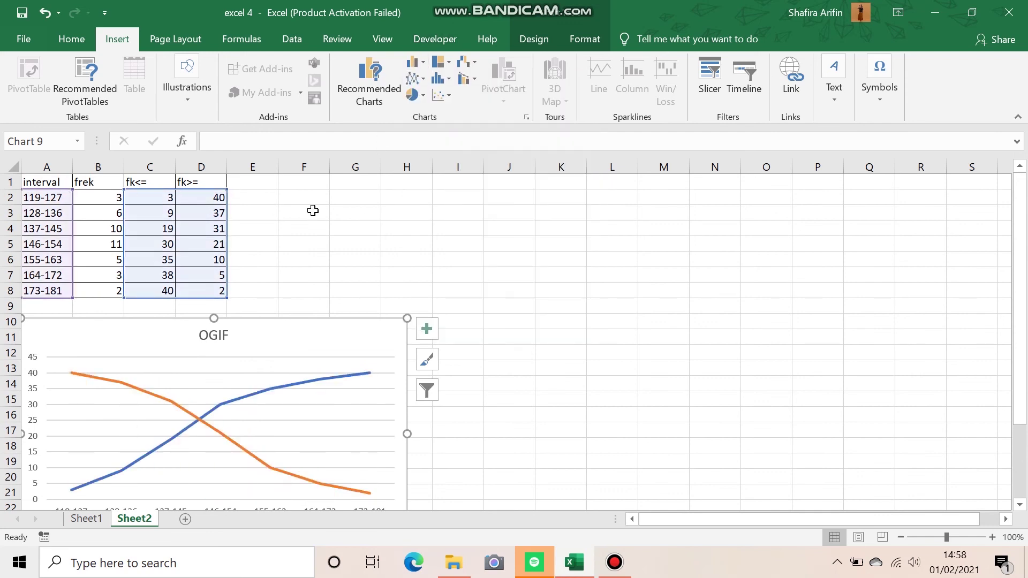
- Insert a 2-D clustered column chart from the intervals and frequencies in A1:B8 and place it to the right of the table
click(40, 183)
key(shift+Right)
key(shift+Down)
key(shift+Down)
key(shift+Down)
key(shift+Down)
key(shift+Down)
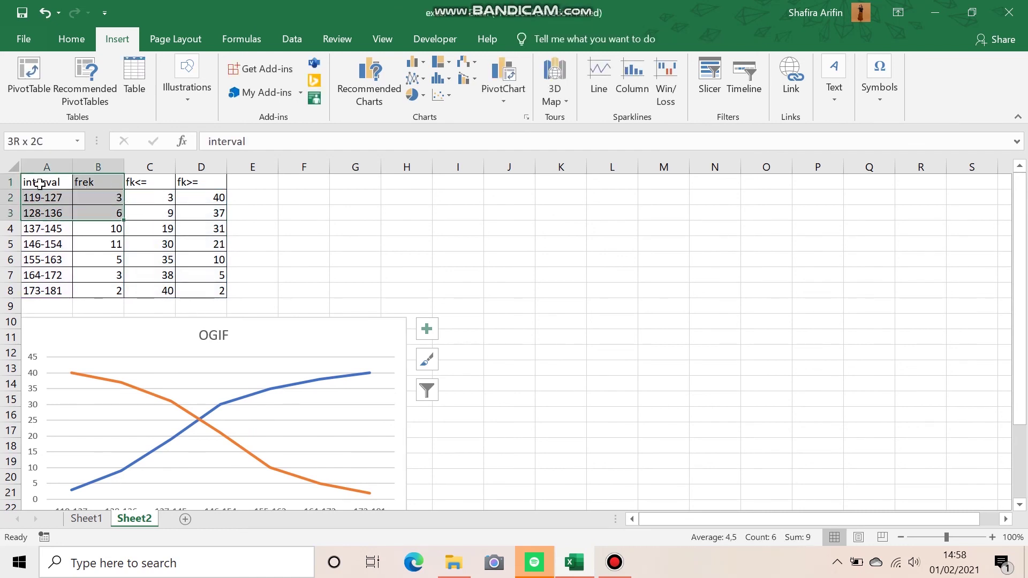
key(shift+Down)
key(shift+Down)
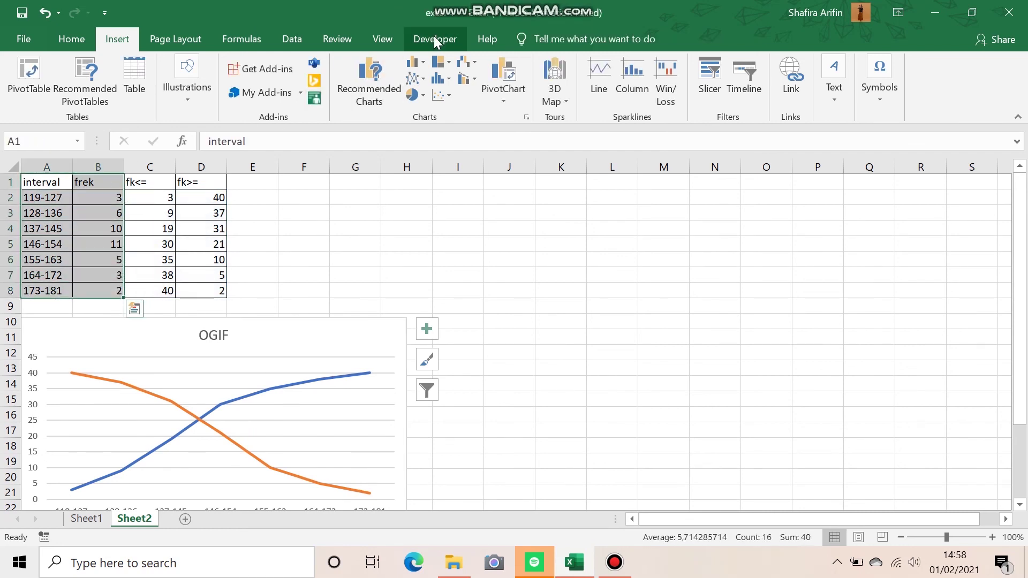
click(417, 62)
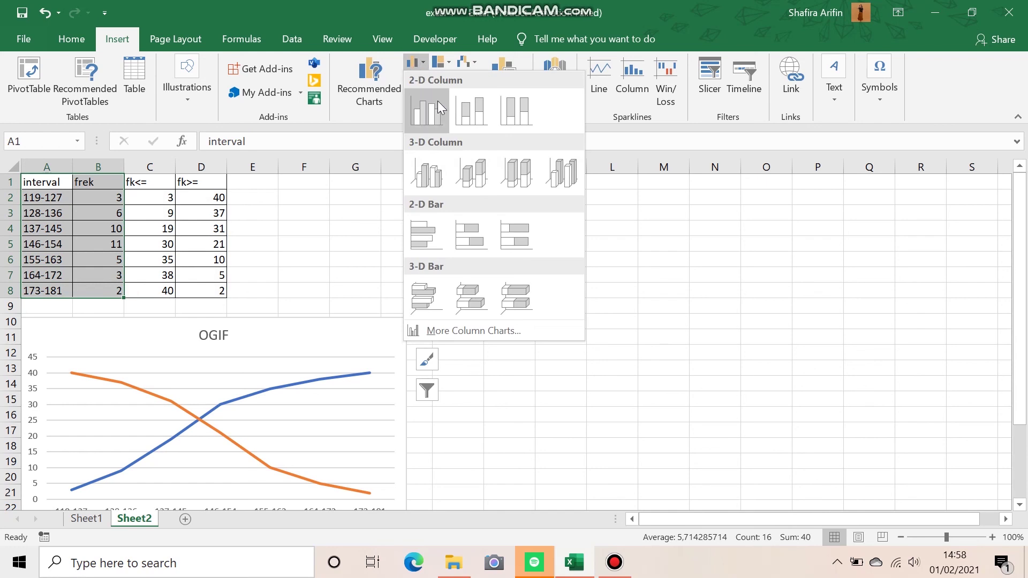
click(441, 110)
drag(597, 244, 735, 222)
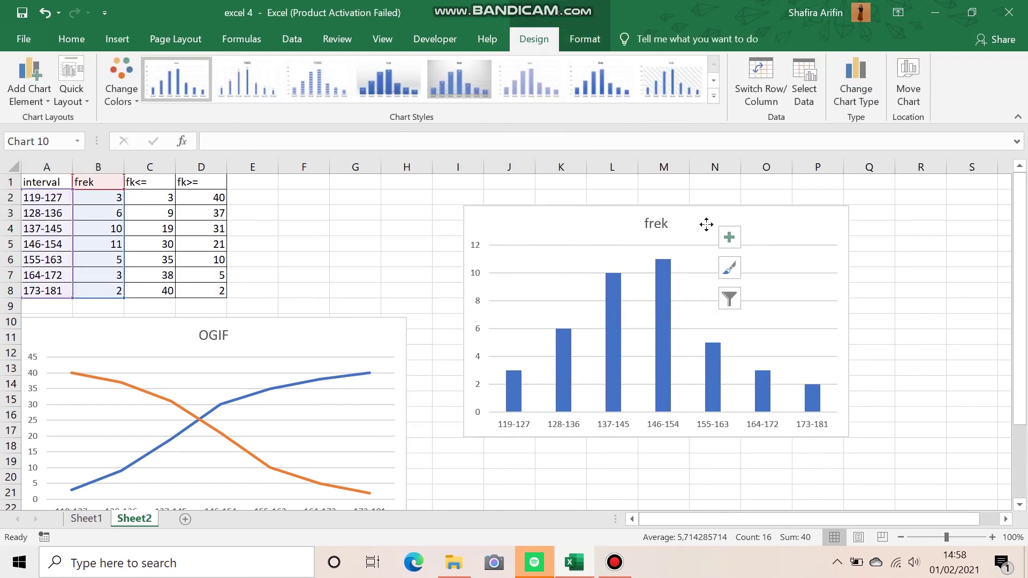
- Add a second data series named "poligon" to the column chart, using the frek values in B2:B8
click(809, 88)
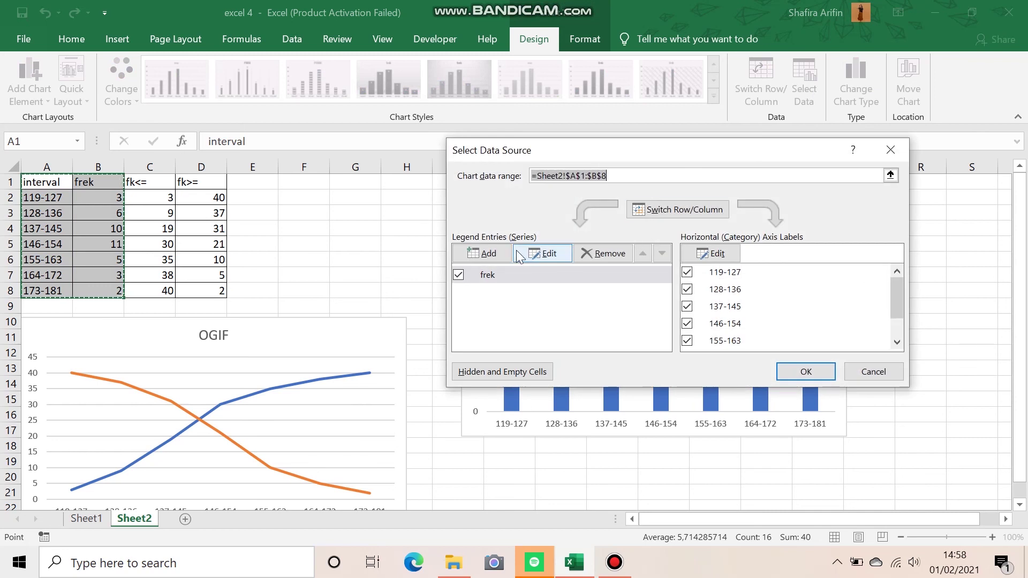
click(494, 255)
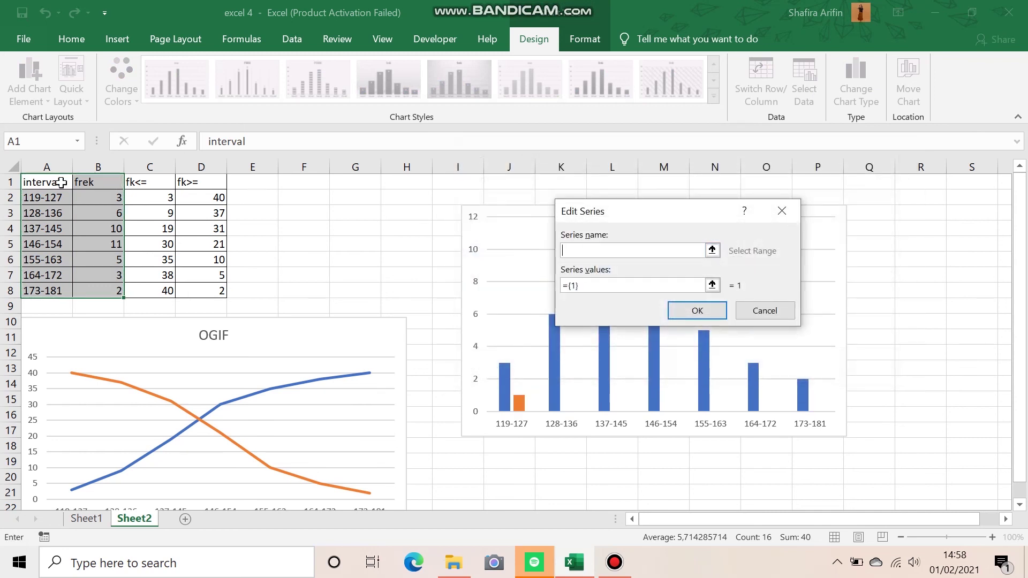
text(poli)
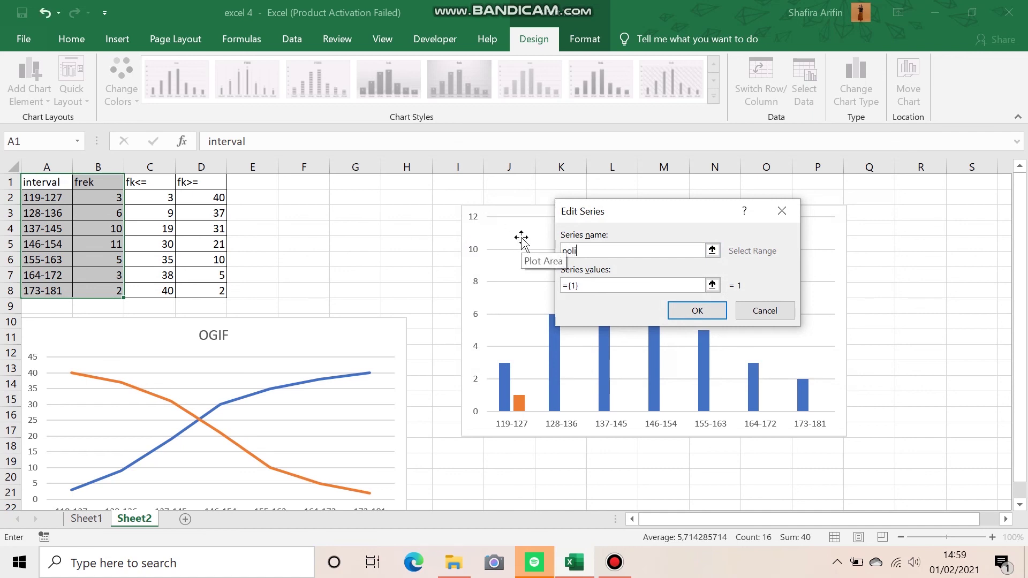
click(642, 285)
key(BackSpace)
key(BackSpace)
key(BackSpace)
key(BackSpace)
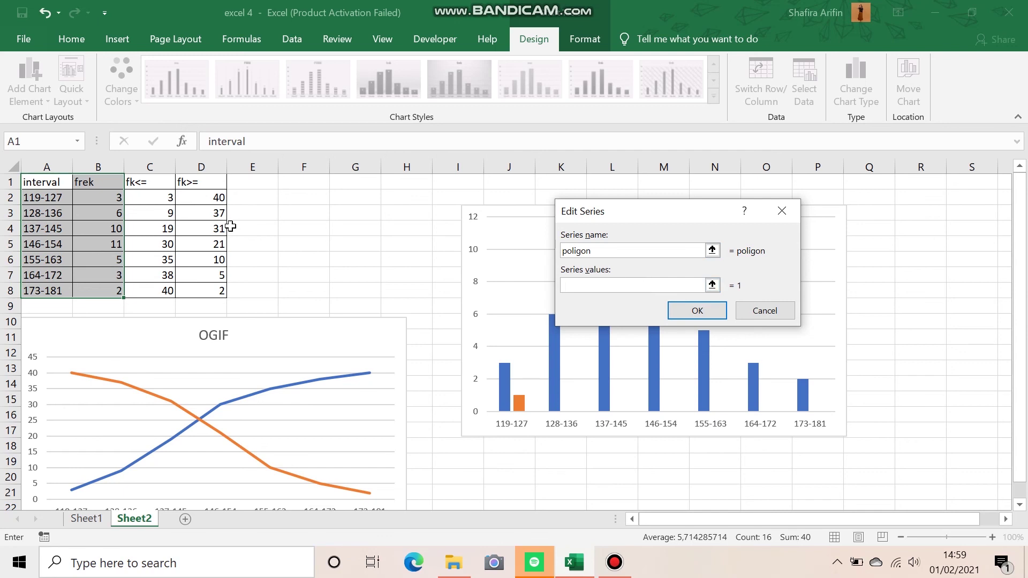
drag(98, 198, 96, 292)
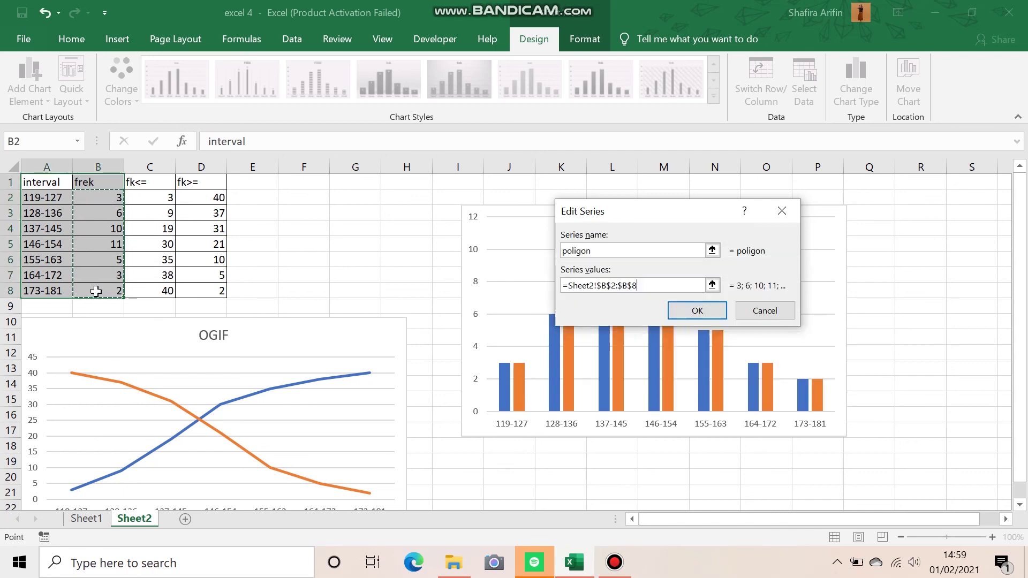
key(Return)
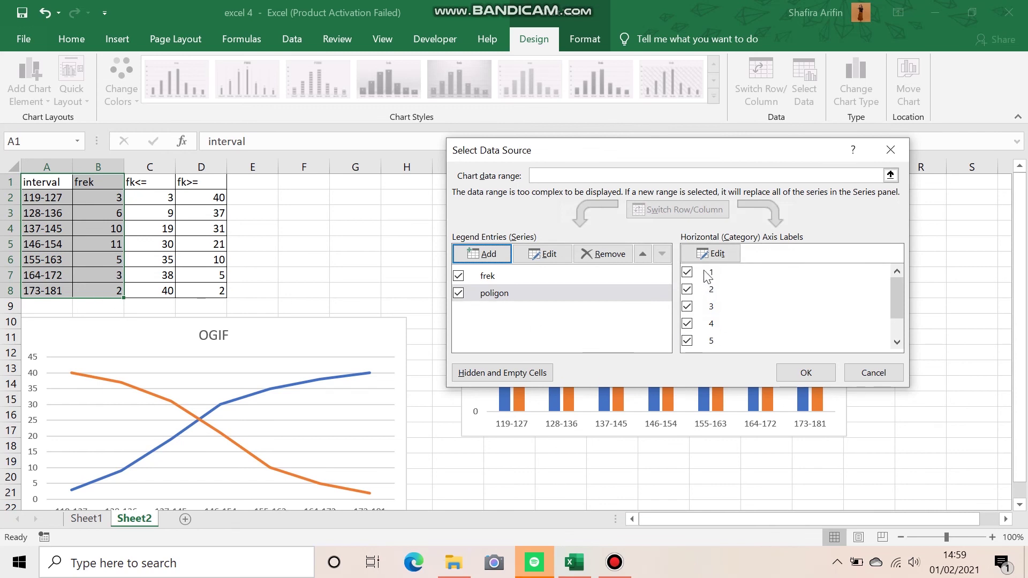
- Use the intervals in A2:A8 as the column chart's horizontal axis labels and apply the data source settings
click(713, 255)
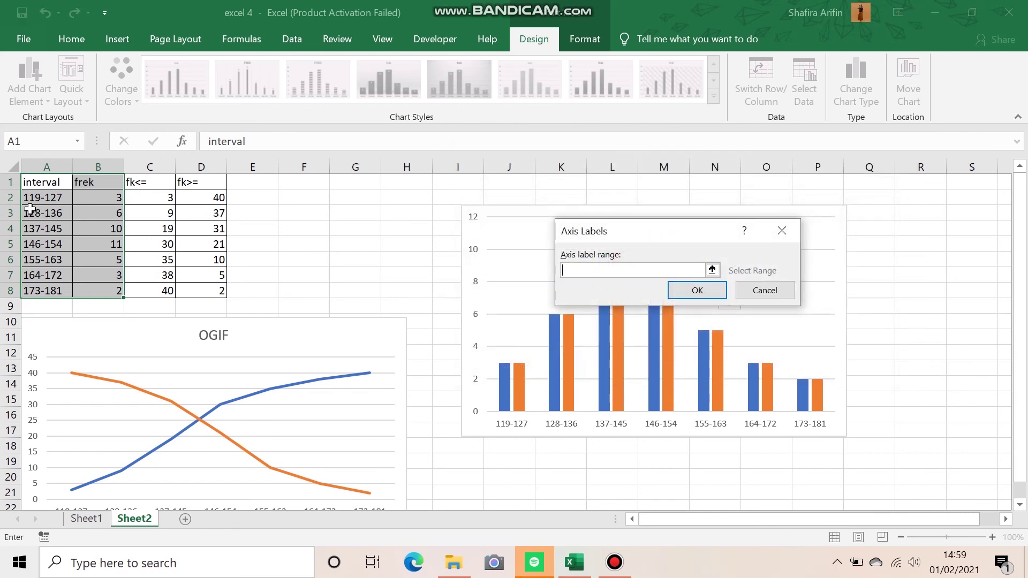
drag(49, 198, 57, 286)
key(Return)
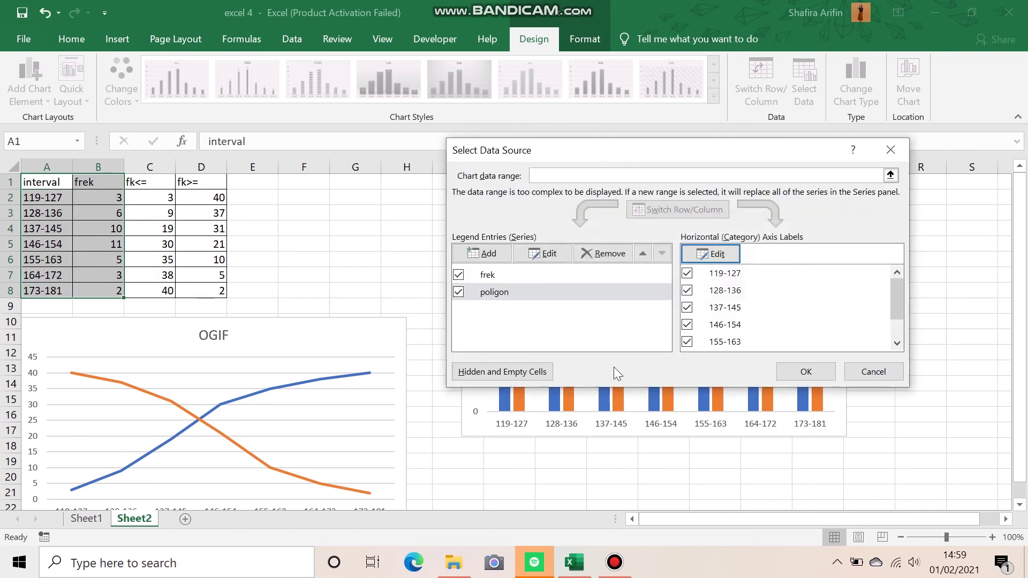
click(809, 369)
- Set the gap width of the column chart's bars to 0%
click(619, 362)
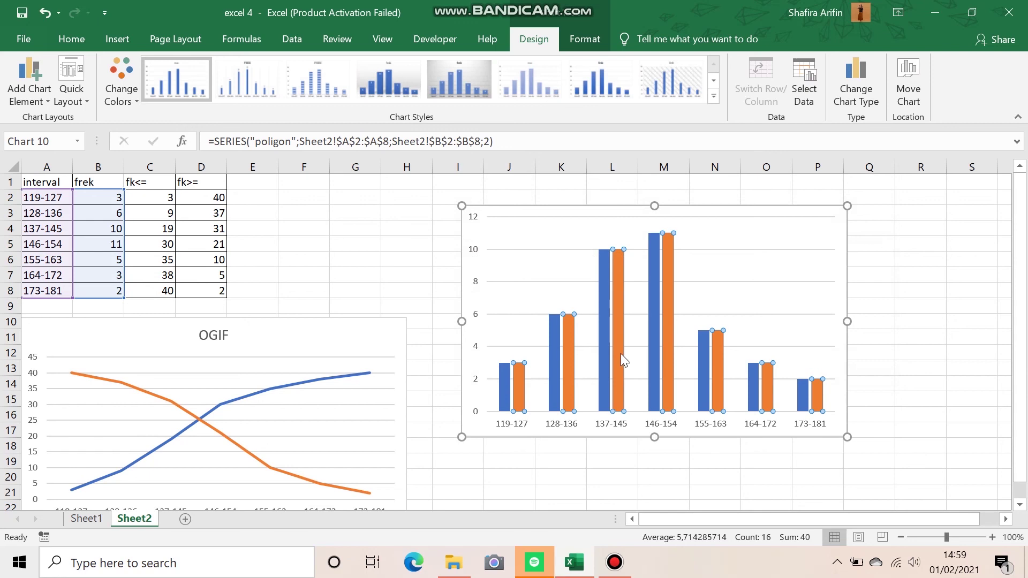
double_click(621, 353)
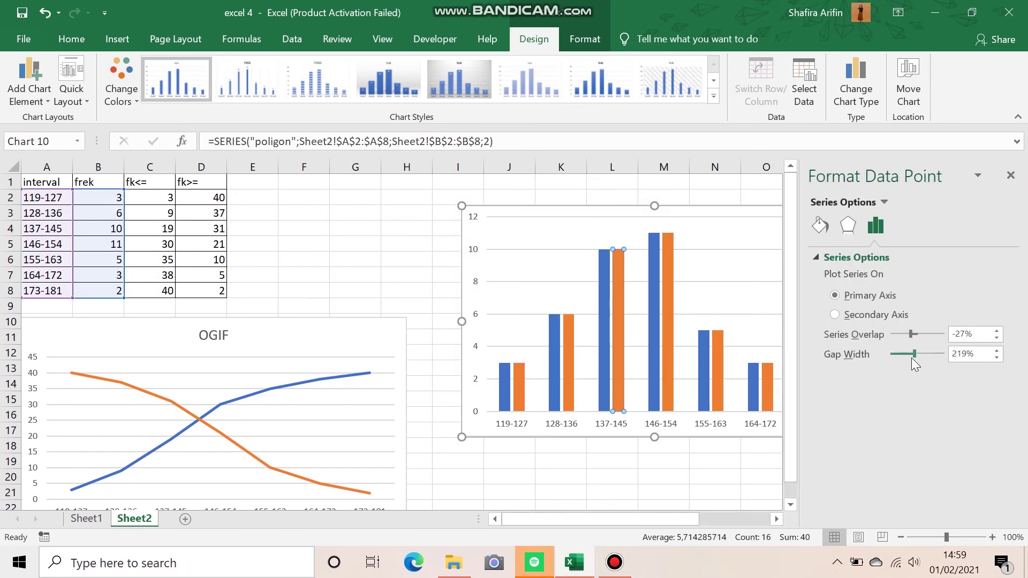
drag(914, 354, 878, 355)
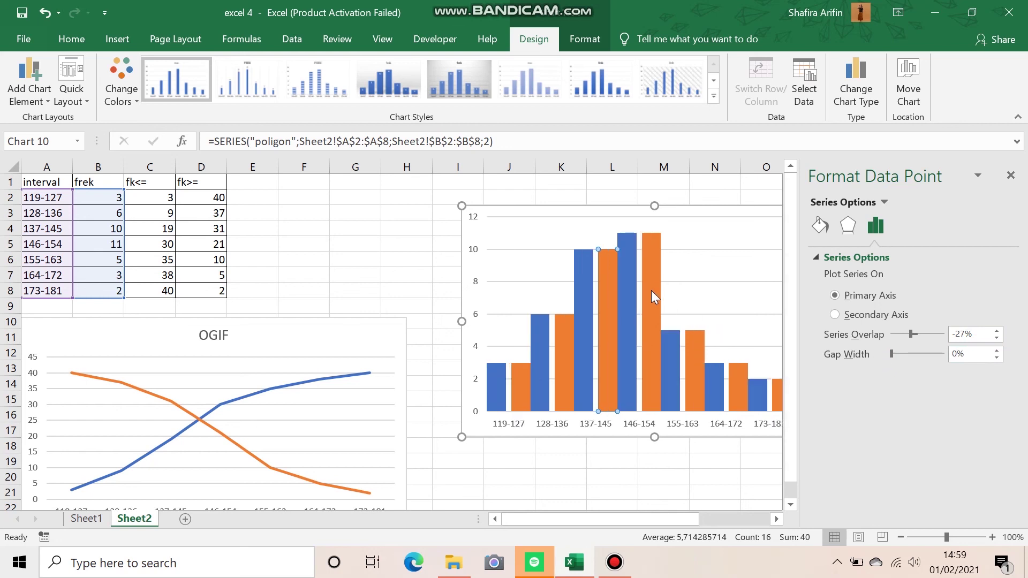
- Change the poligon series to the Line chart type in a custom combination, keeping frek as Clustered Column
click(652, 284)
click(854, 101)
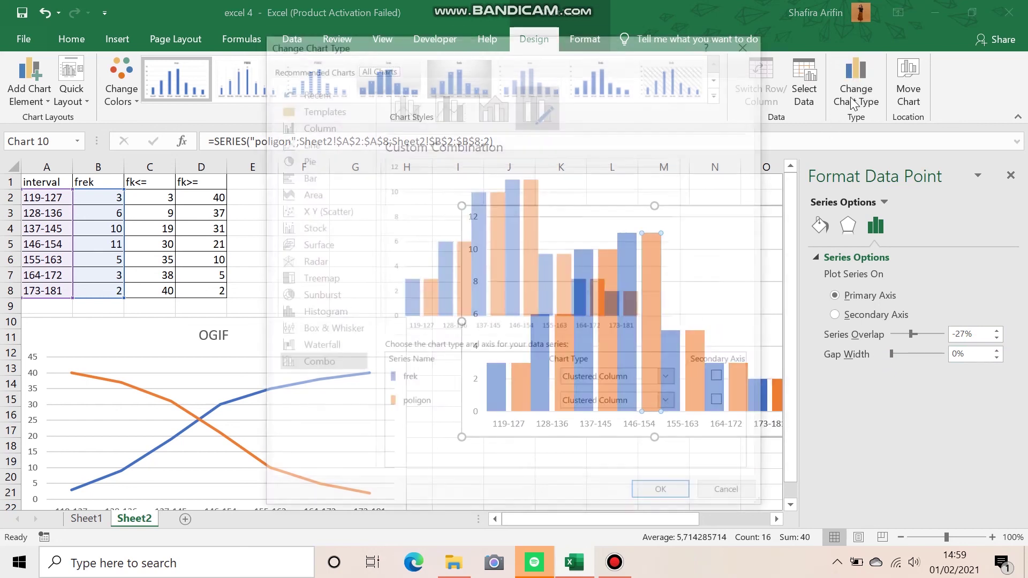
click(673, 404)
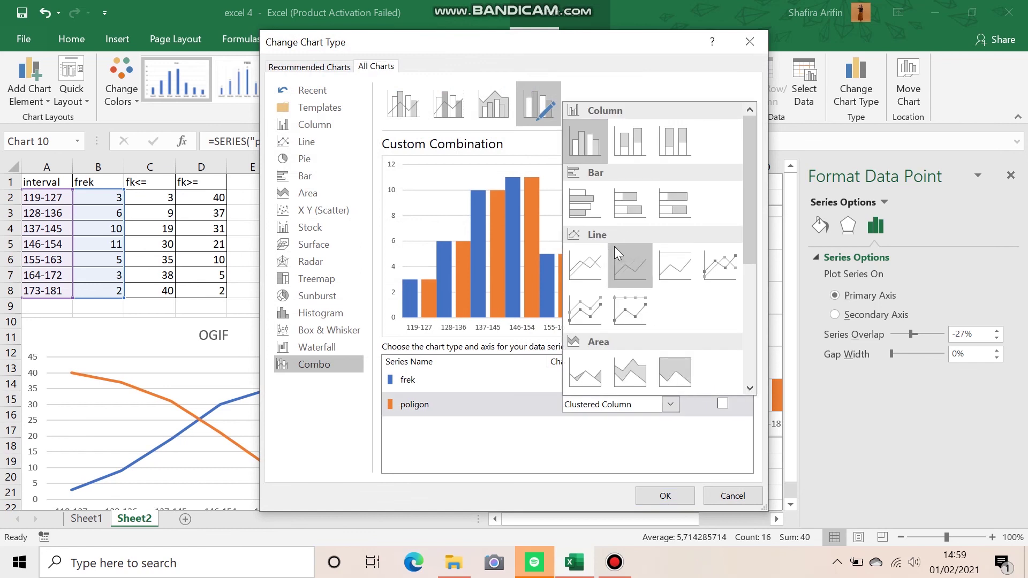
click(604, 256)
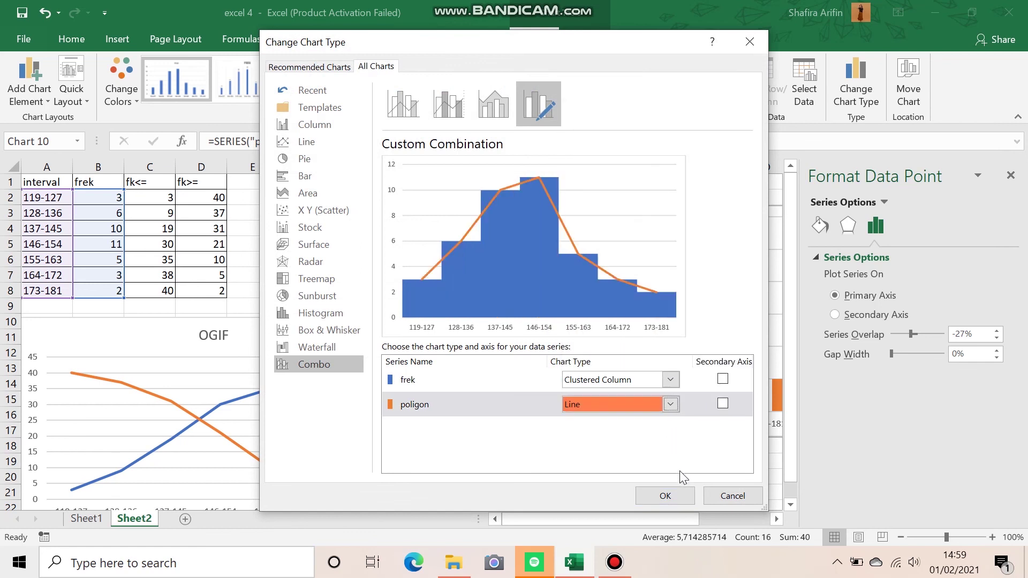
click(672, 494)
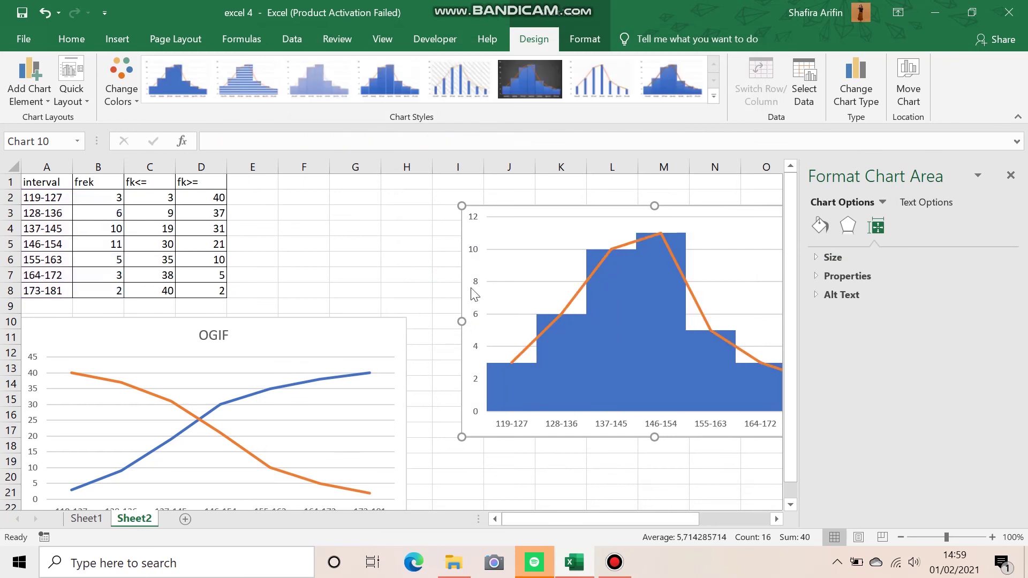